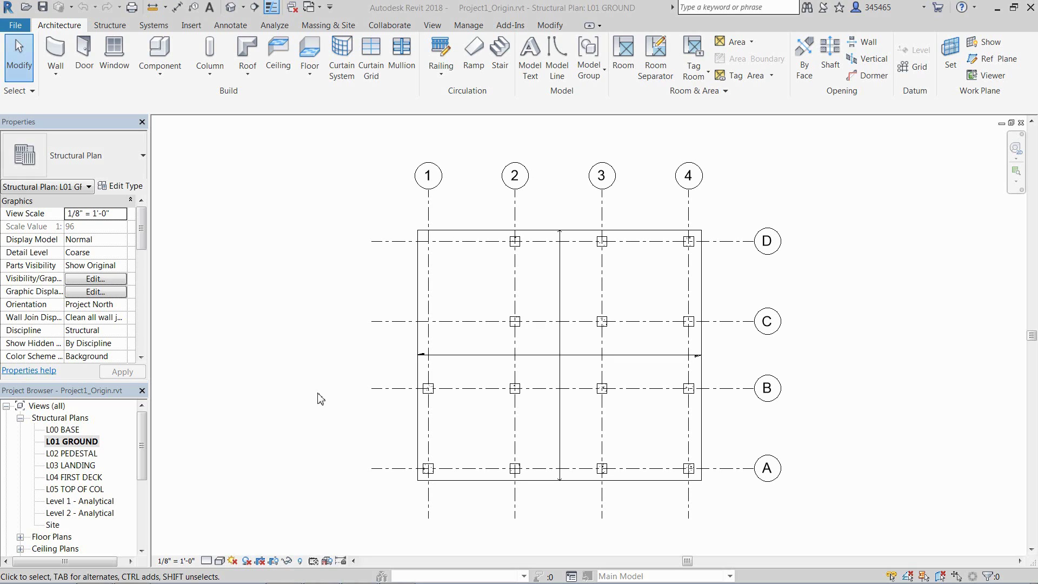
Dock the Project Browser as a separate column beside the Properties palette and widen it to fit the view names.
click(118, 26)
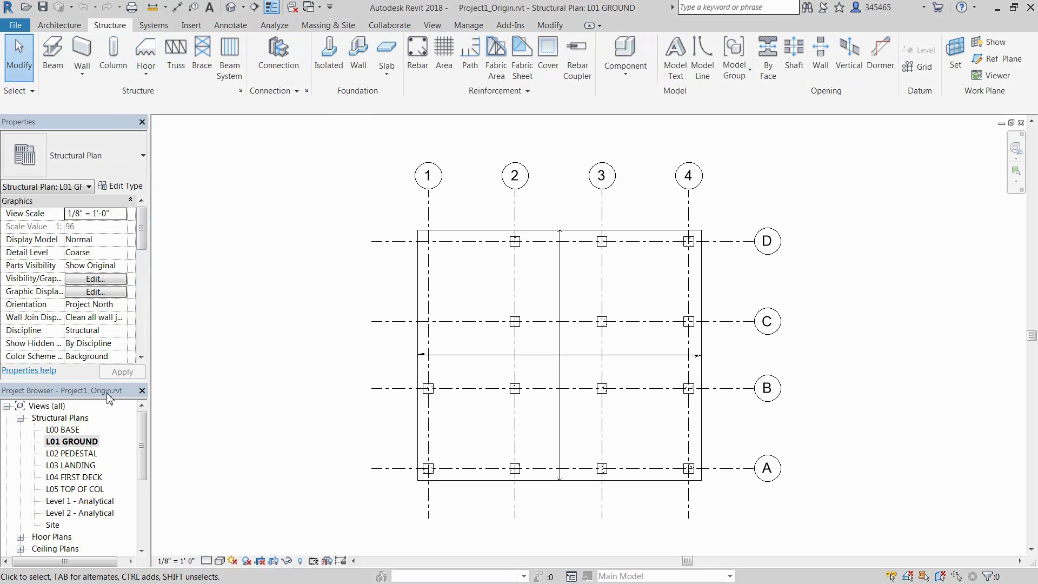
drag(107, 395, 238, 130)
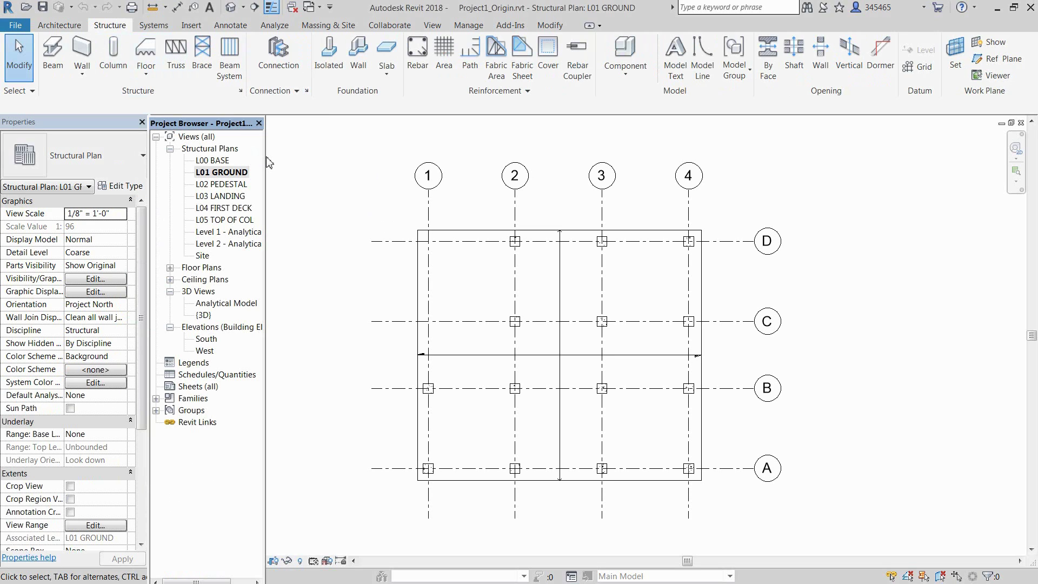
drag(265, 158, 292, 171)
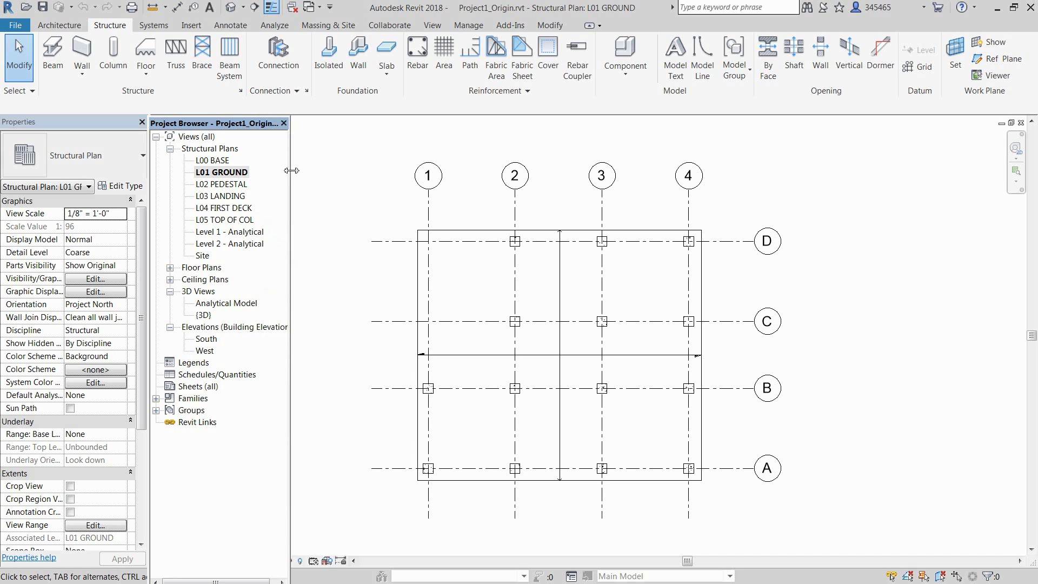
mouse_move(143, 242)
mouse_down()
mouse_move(139, 348)
mouse_move(141, 228)
mouse_up()
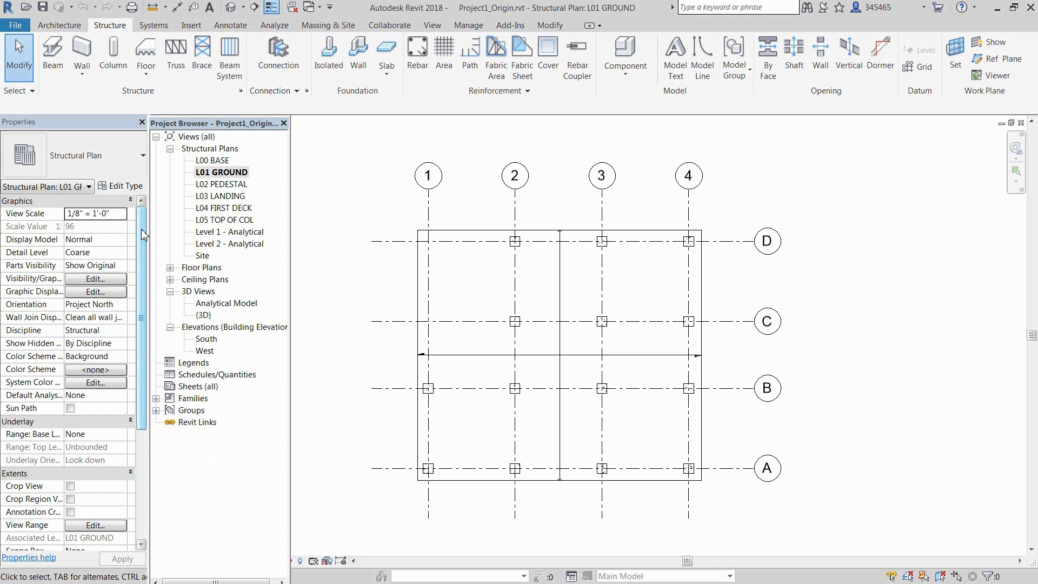
Open the L04 FIRST DECK structural plan and delete the W Shapes-Column family from the project's structural columns.
double_click(231, 208)
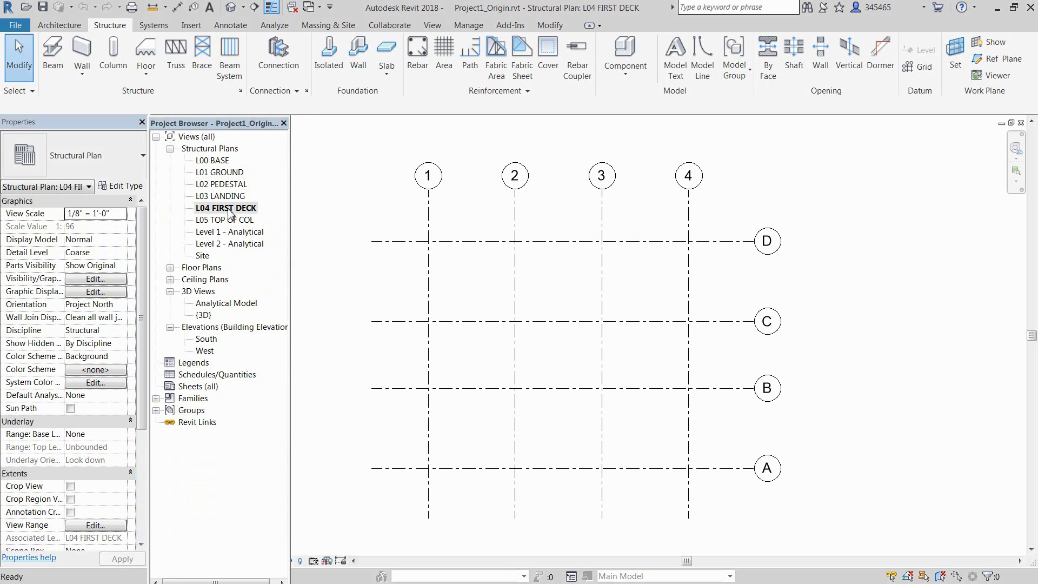
click(156, 399)
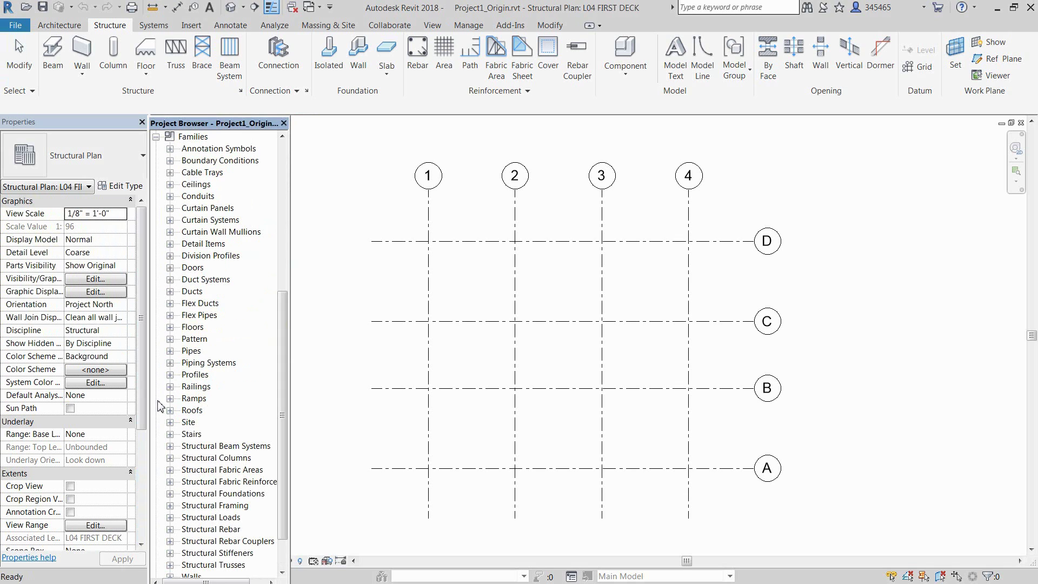
click(170, 458)
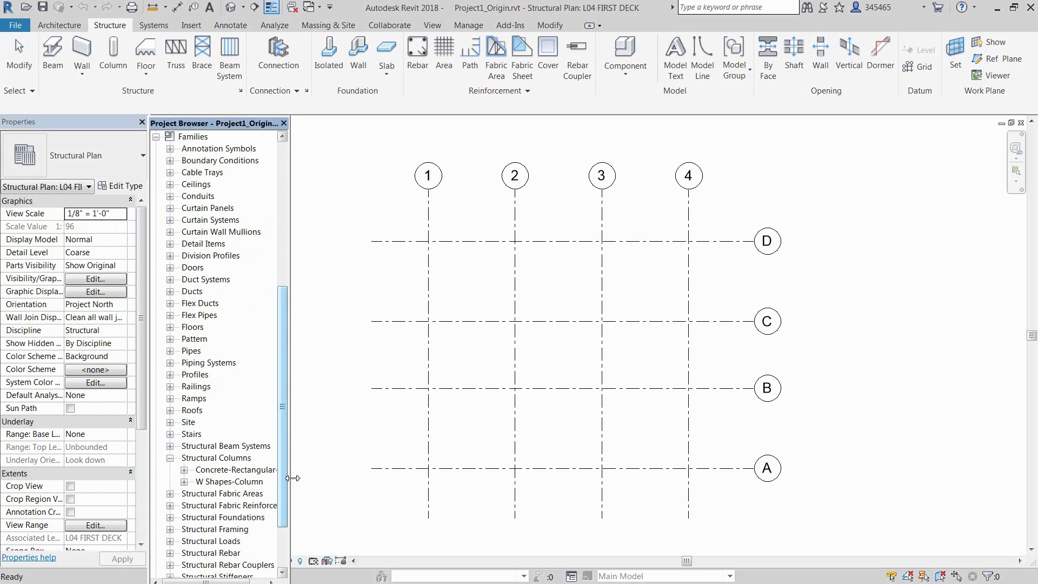
drag(292, 483, 325, 482)
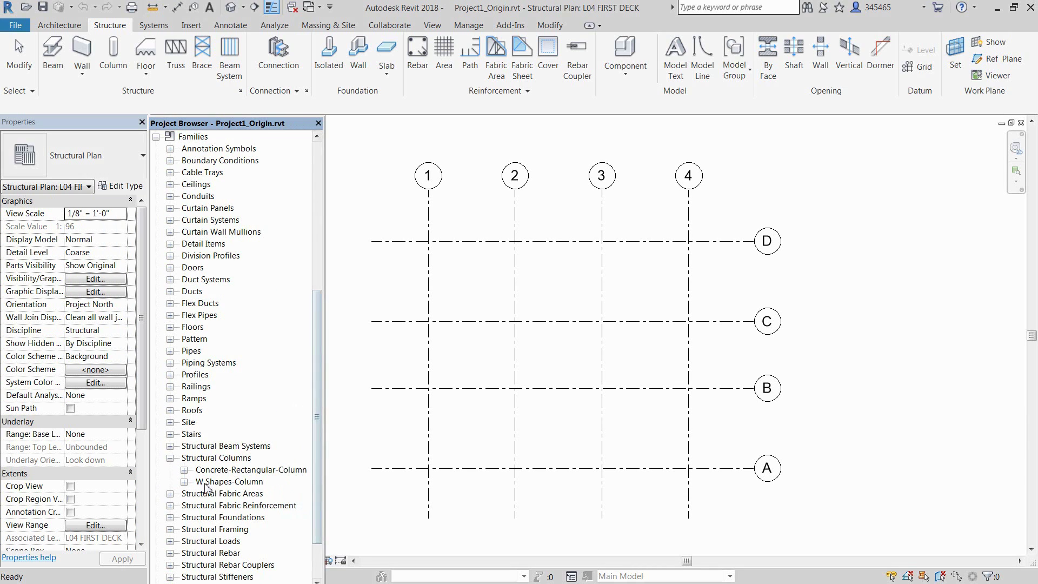
click(184, 482)
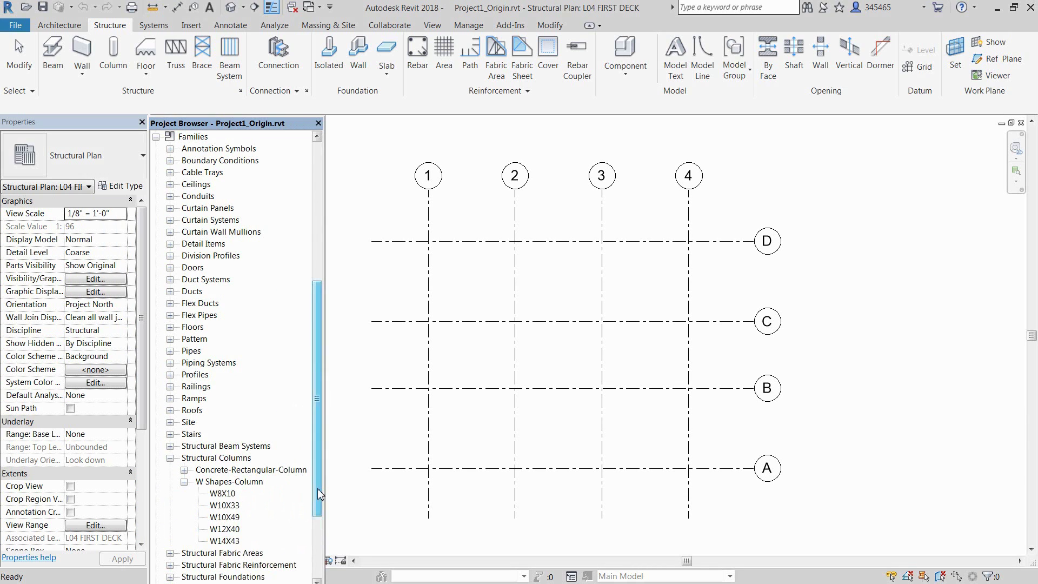
drag(317, 499, 317, 515)
click(242, 436)
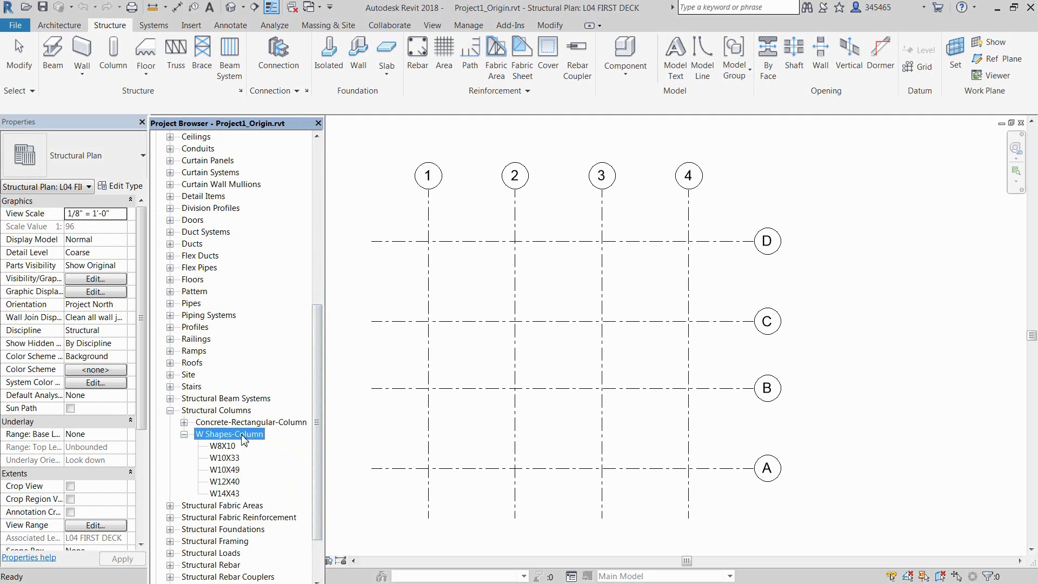
right_click(243, 440)
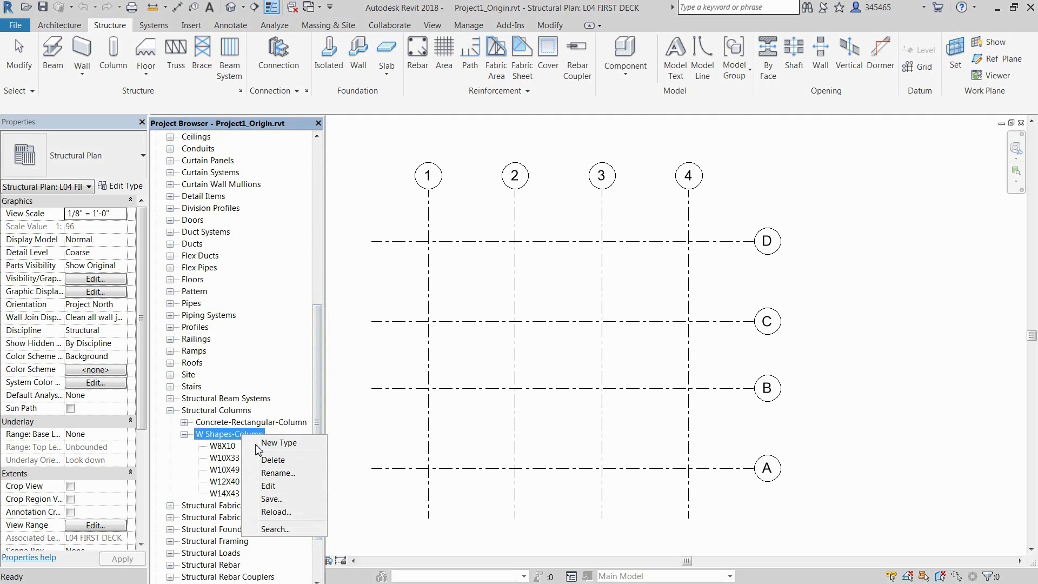
click(273, 460)
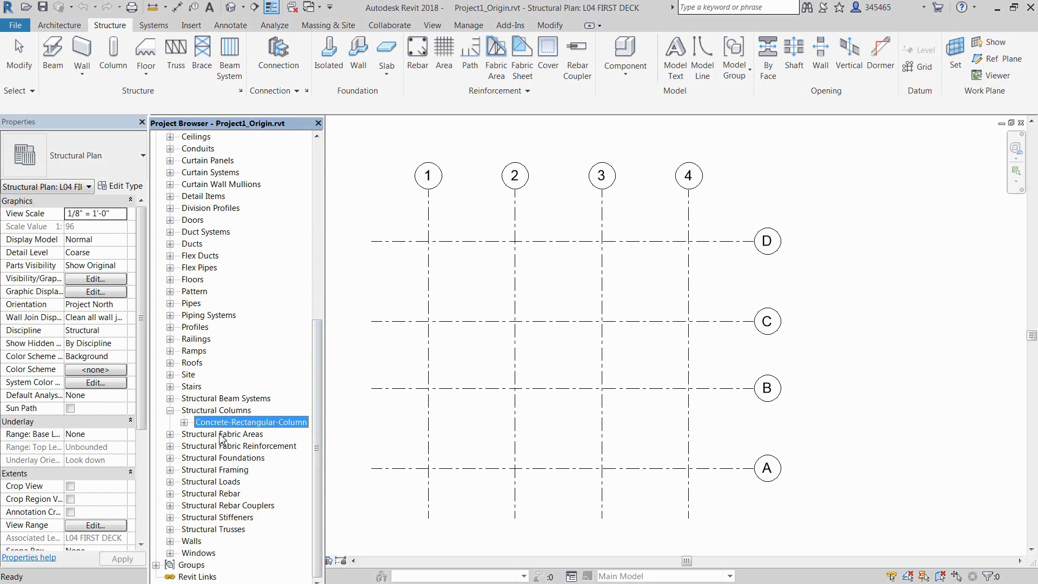
Start placing a structural column and browse for a family to load in the US Imperial library's Structural Columns, Steel, AISC 14.1 folder.
click(113, 54)
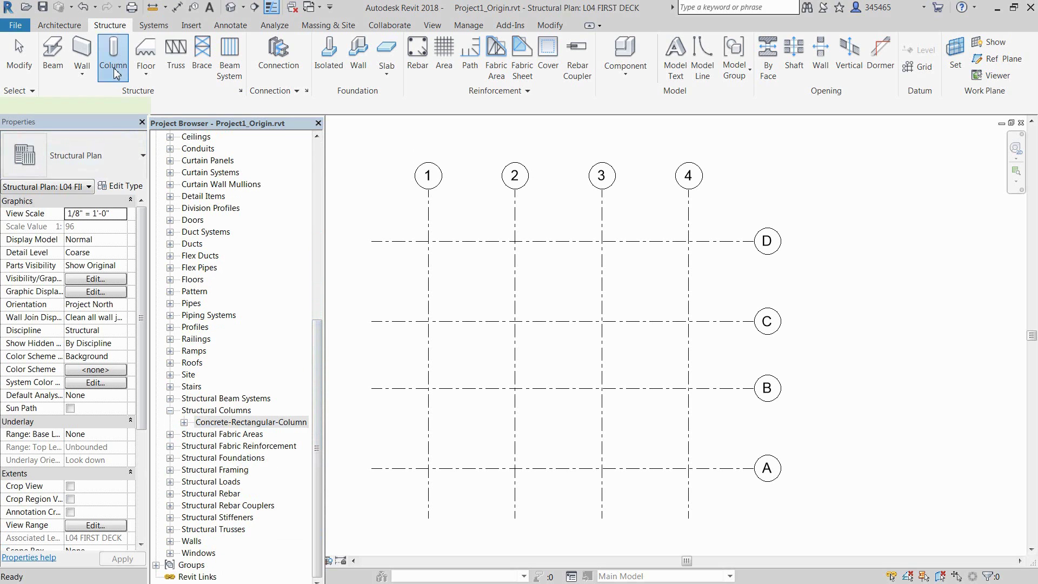
click(542, 65)
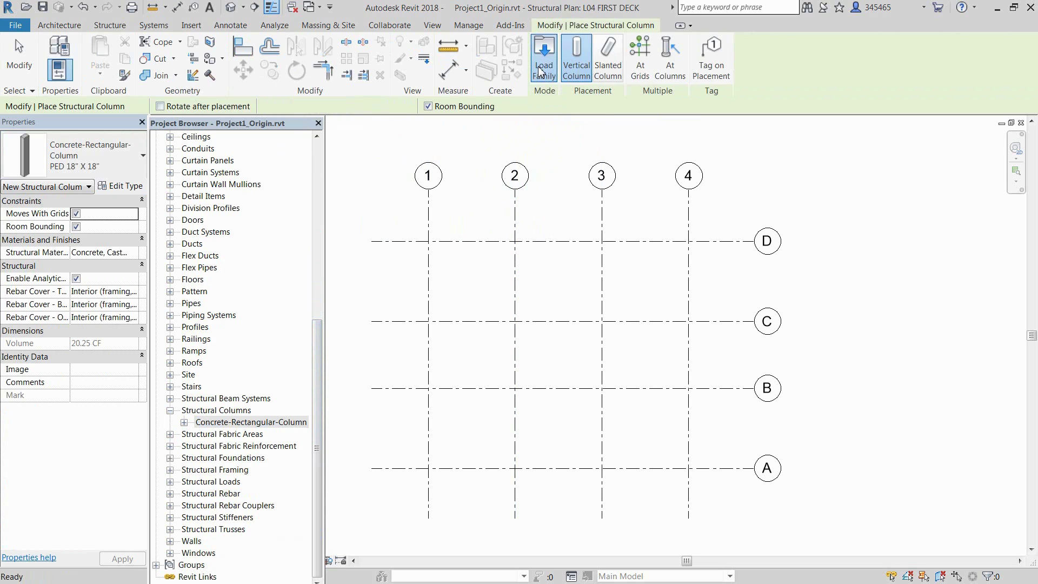
drag(517, 118, 617, 192)
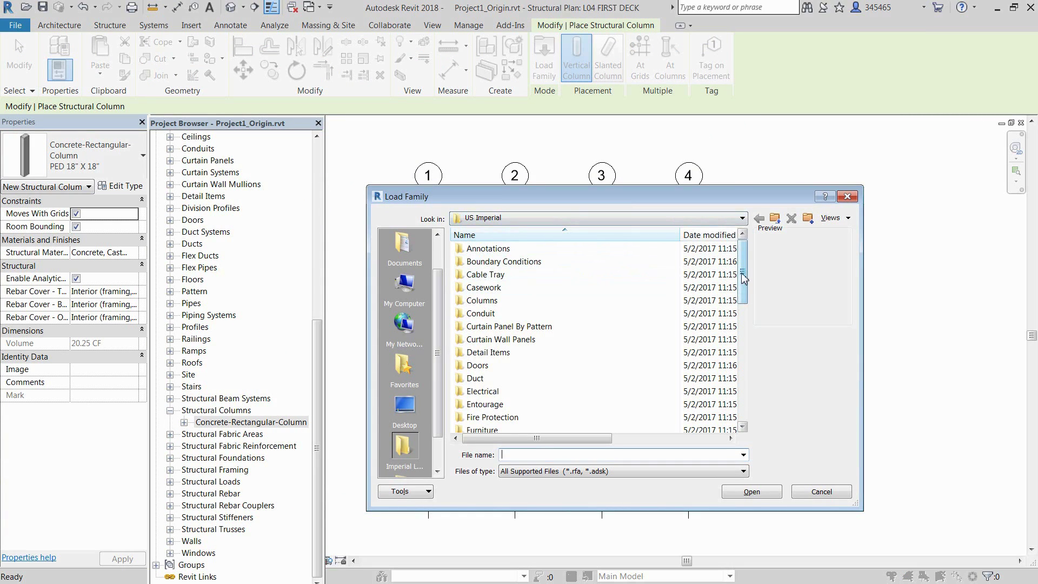
drag(740, 276, 739, 373)
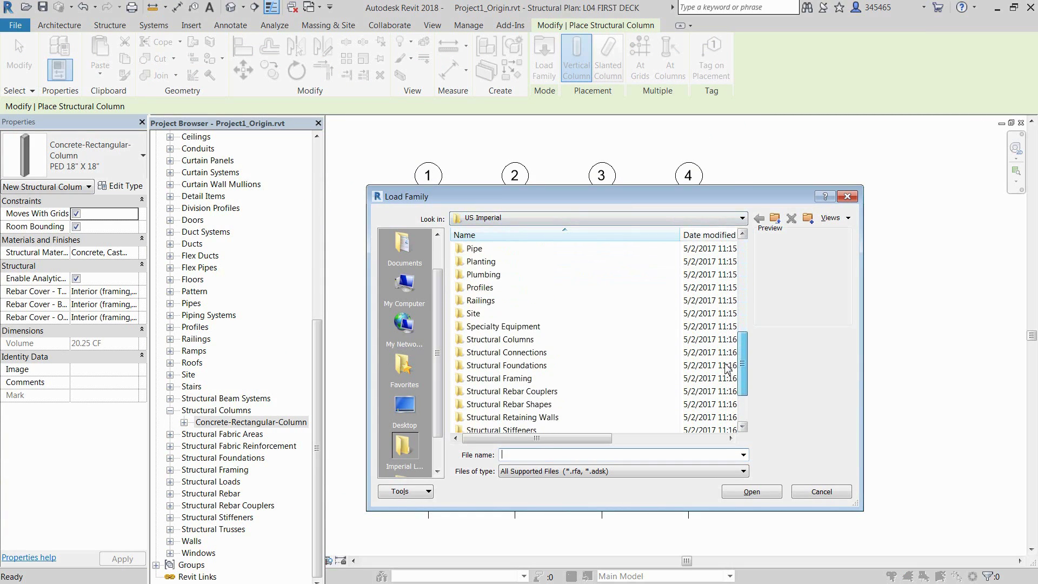
double_click(529, 340)
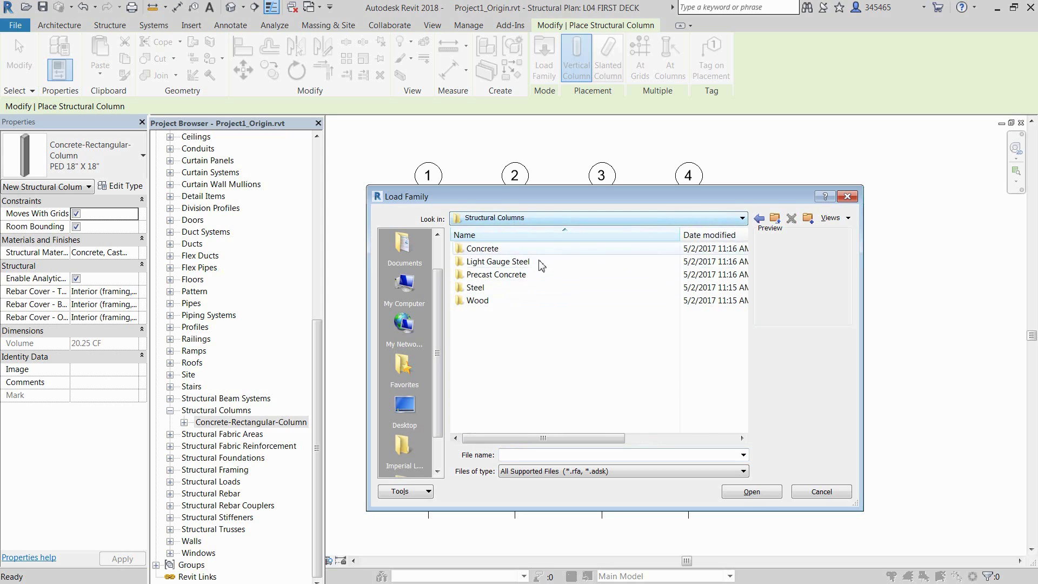
double_click(479, 287)
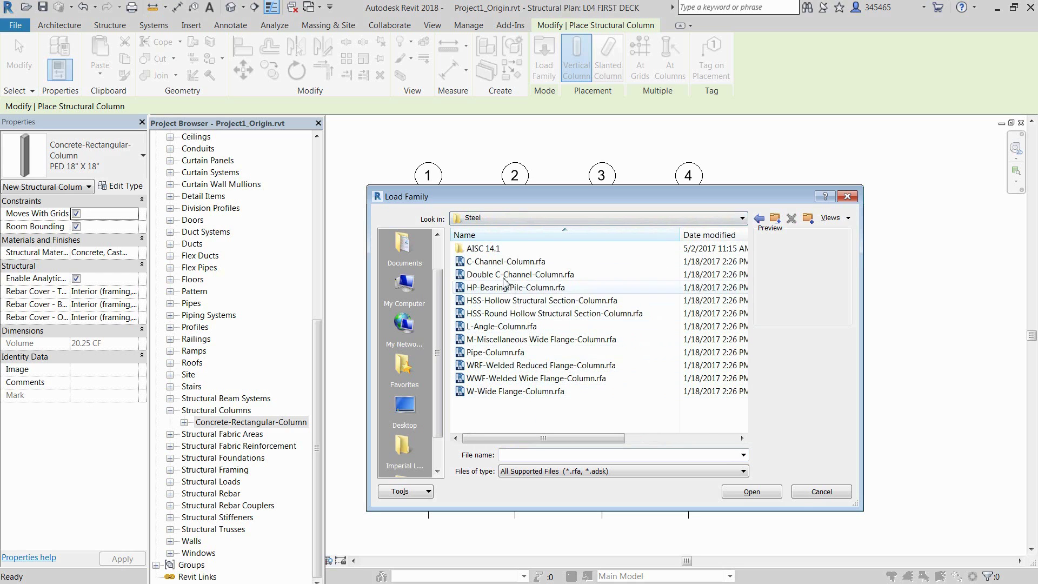
double_click(491, 249)
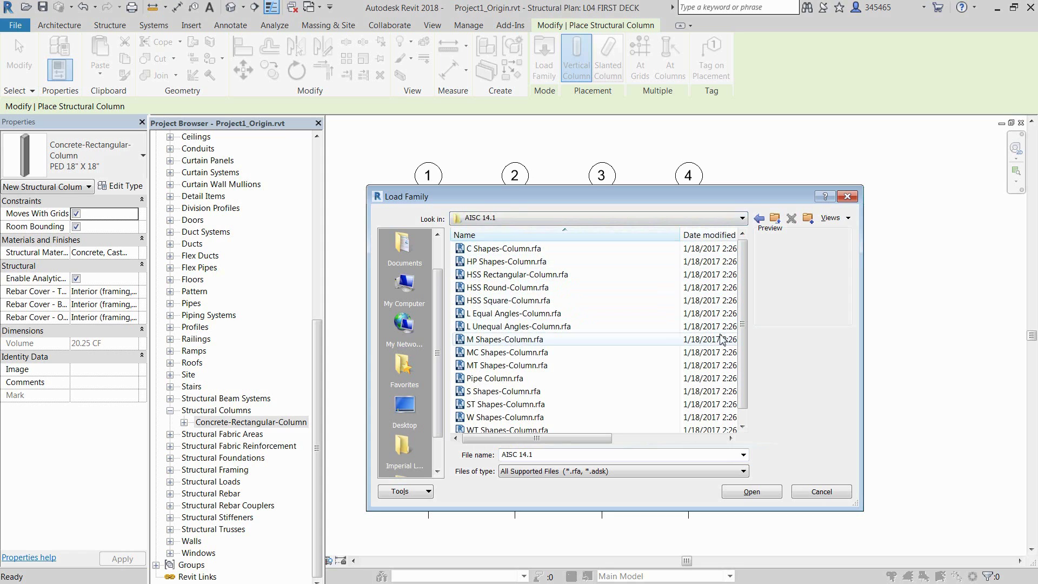
Load the W10X33 type from the W Shapes-Column.rfa family into the project.
scroll(743, 331, down, 1)
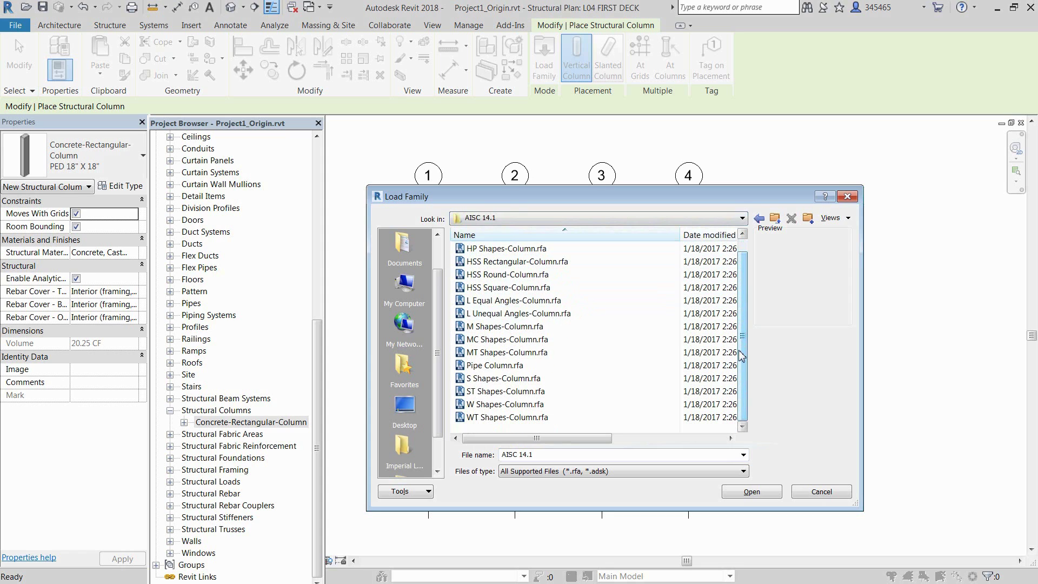
click(507, 407)
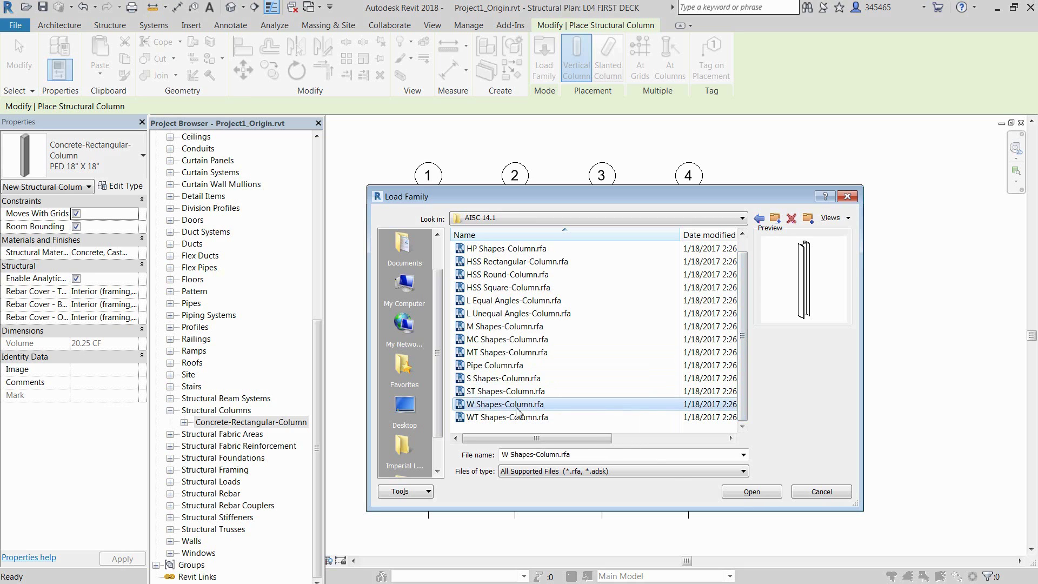
click(741, 492)
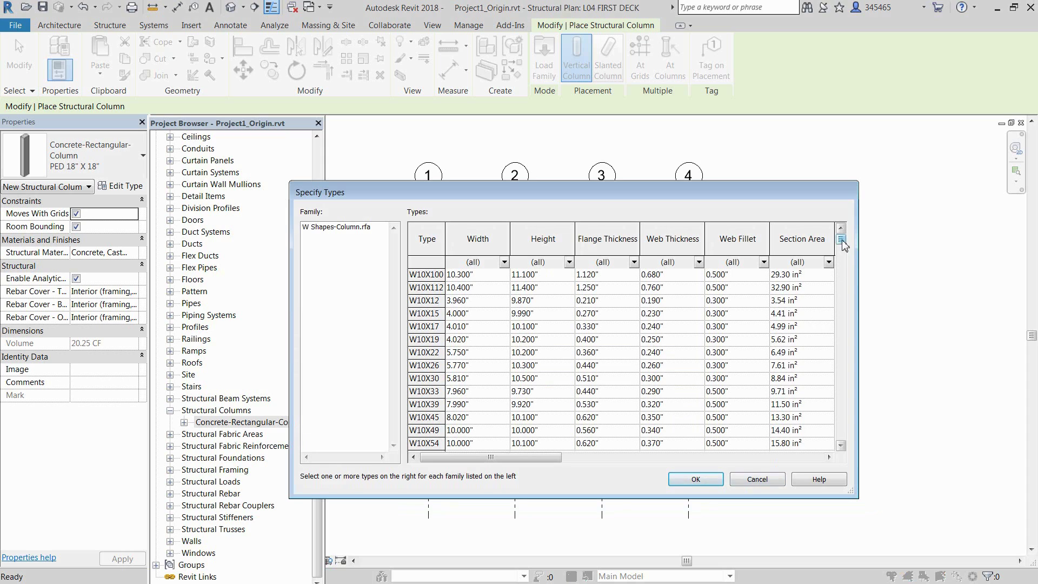
mouse_move(842, 241)
mouse_down()
mouse_move(835, 291)
mouse_move(842, 243)
mouse_up()
click(425, 390)
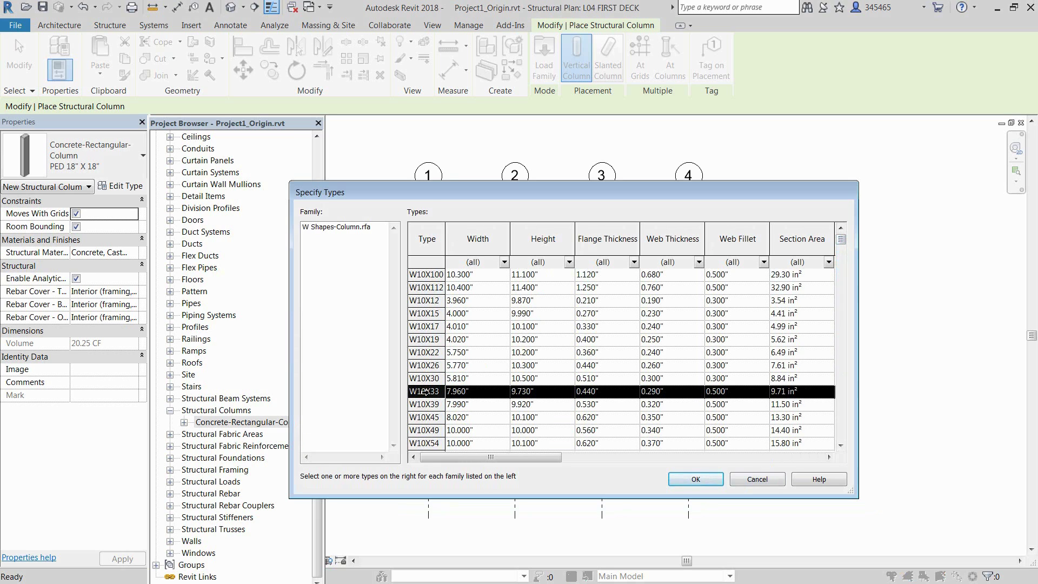
click(695, 479)
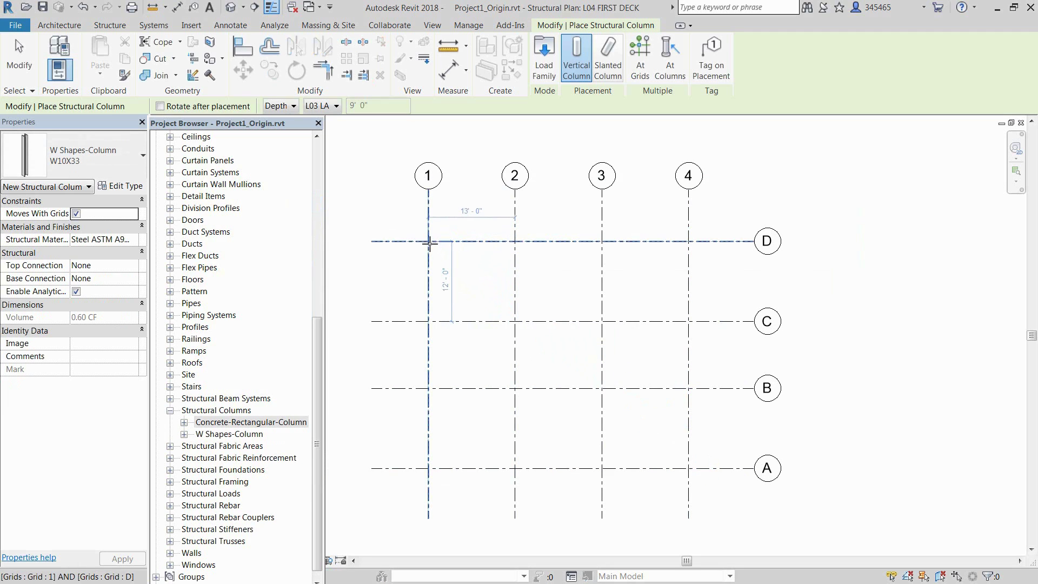
Place W10X33 columns along grid D at grids 1, 2, 3 and 4, with the one at grid 4 rotated 90 degrees.
click(428, 241)
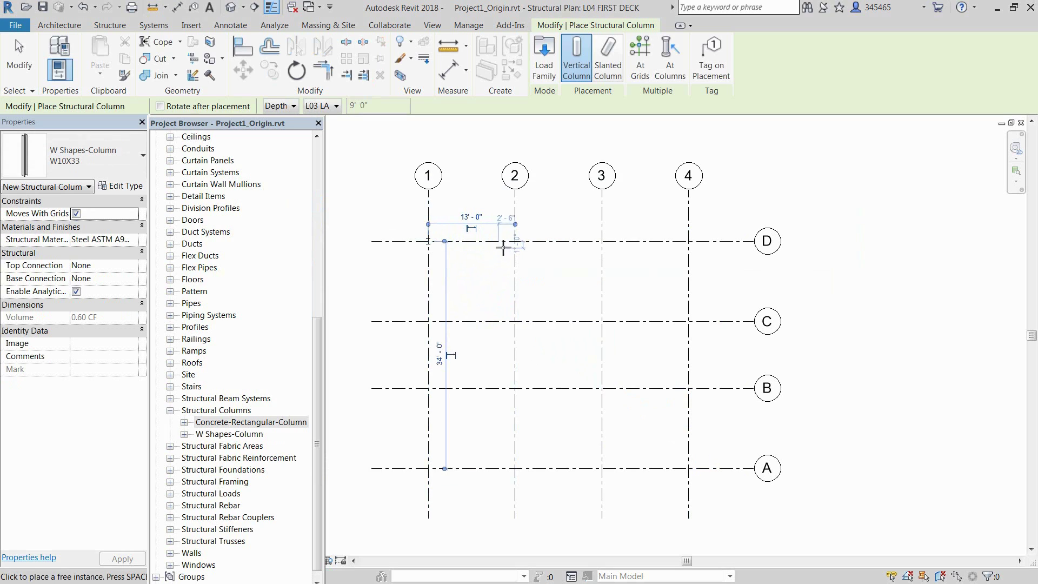
click(515, 241)
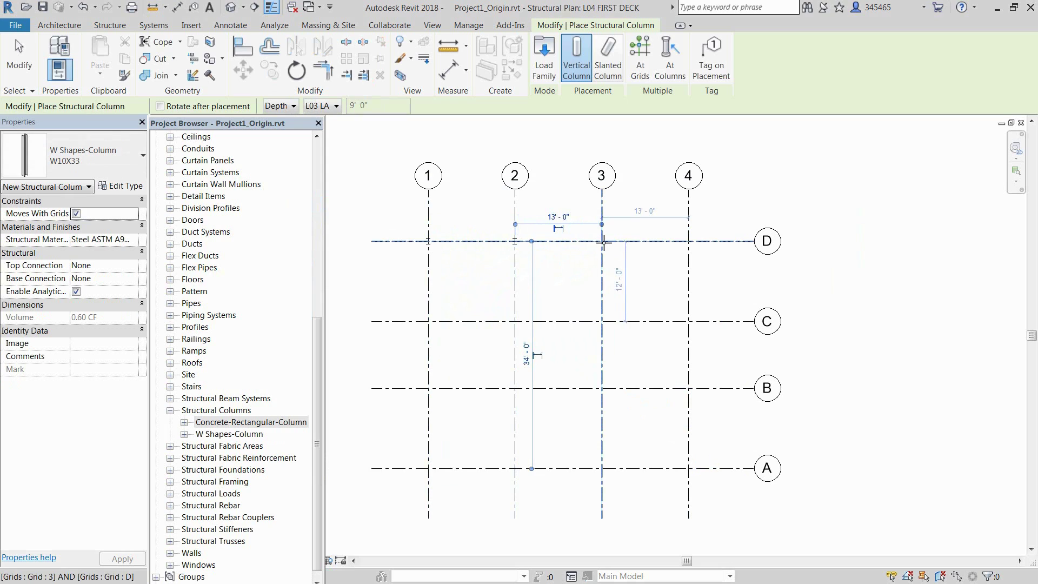
click(602, 242)
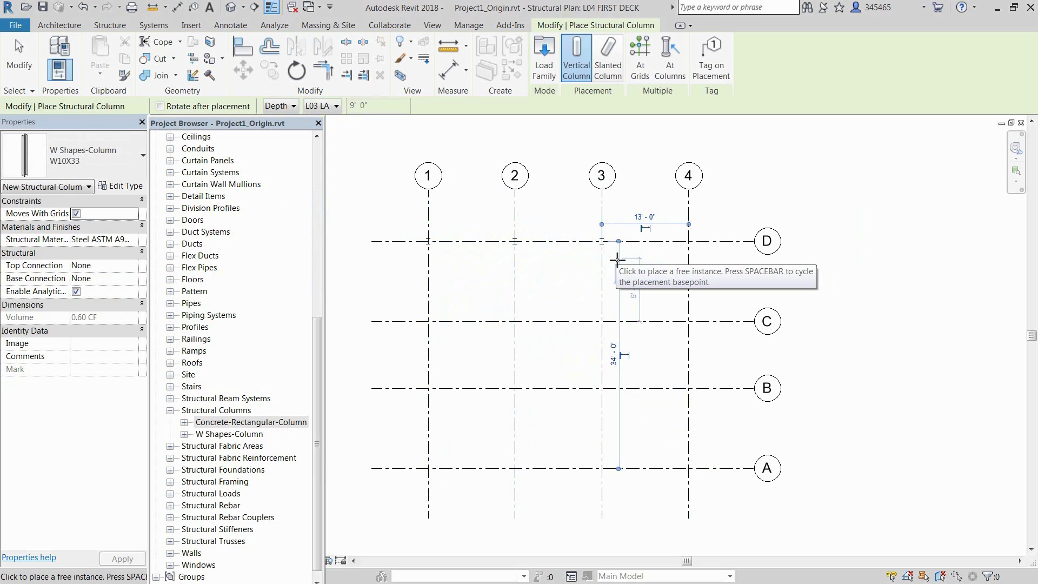
click(689, 241)
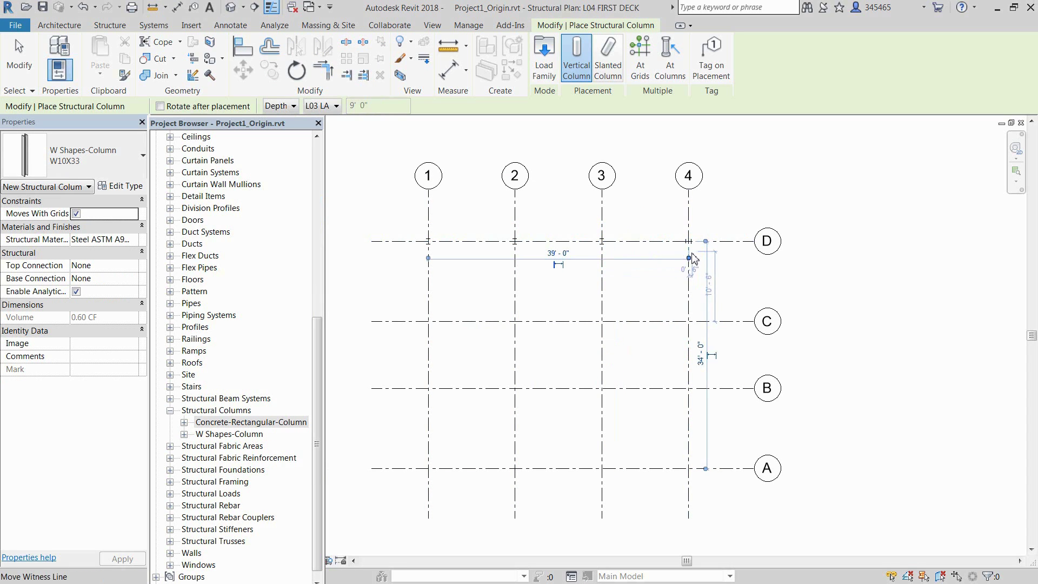
Place W10X33 columns along grid C at its intersections with grids 4, 3 and 2.
click(690, 322)
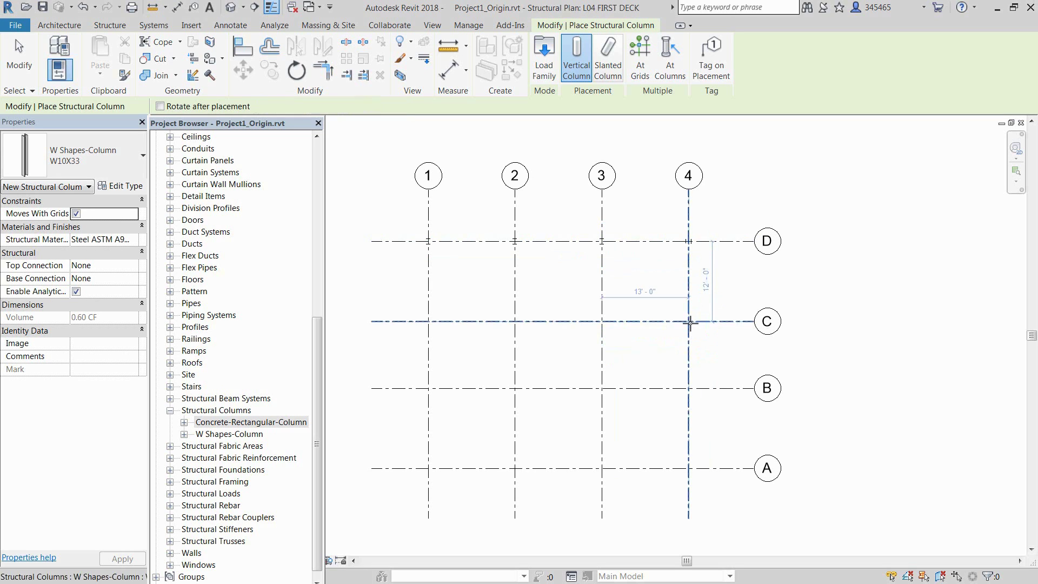
click(602, 322)
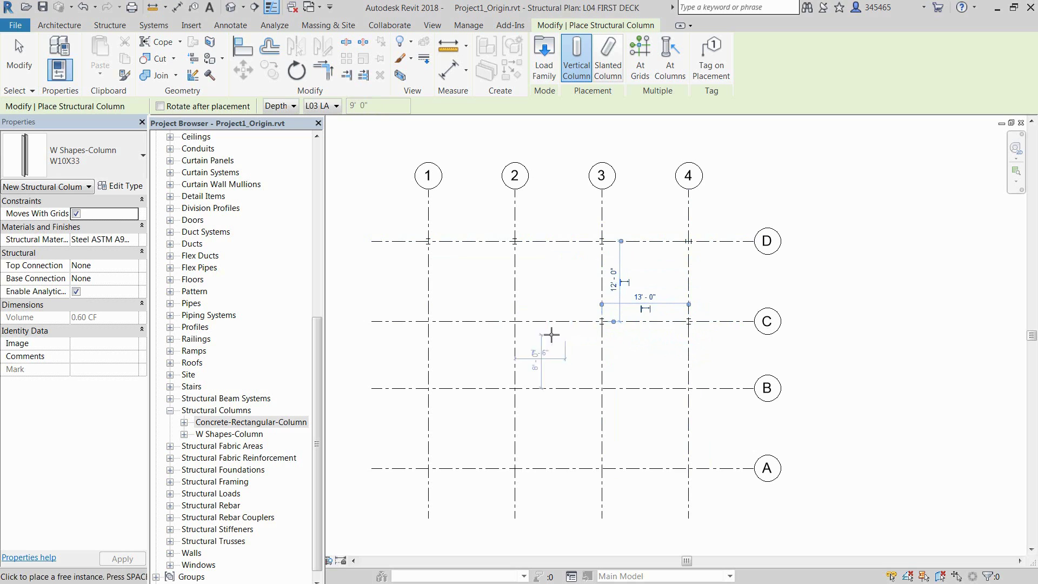
click(515, 322)
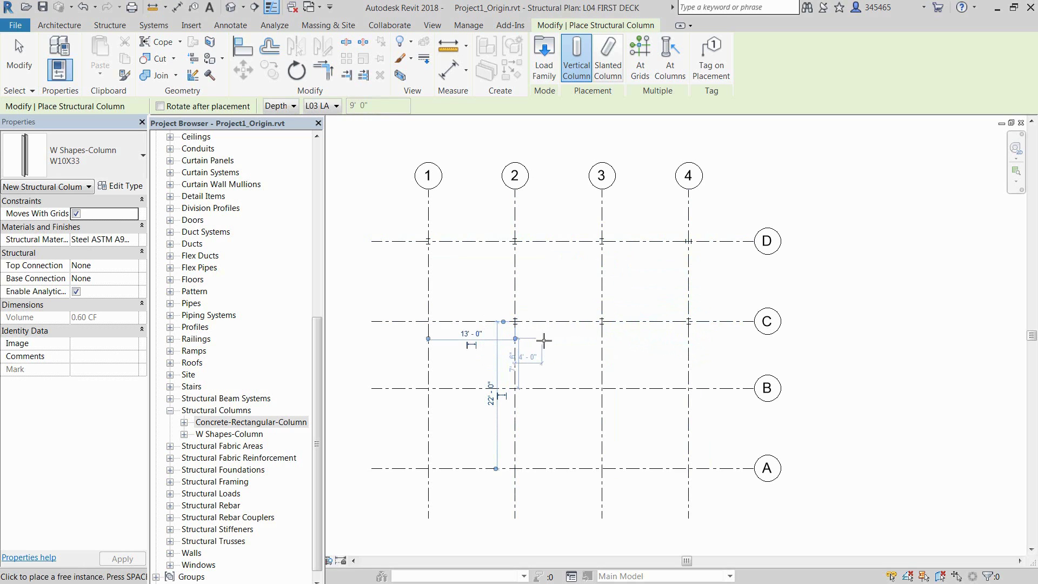
Place a W10X33 column at the intersection of grids B and 3, rotated 90 degrees, and end column placement.
click(602, 388)
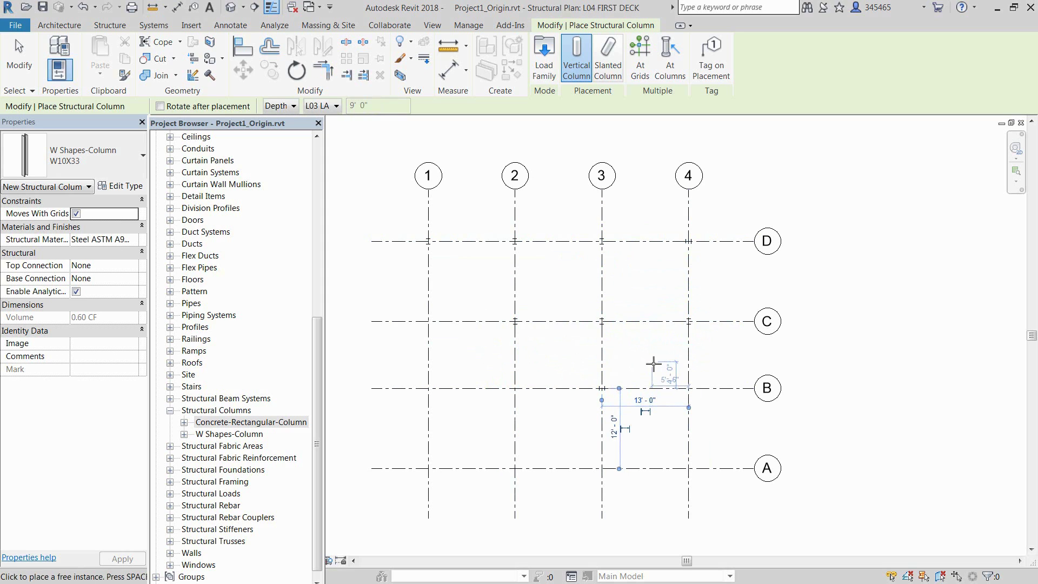
key(space)
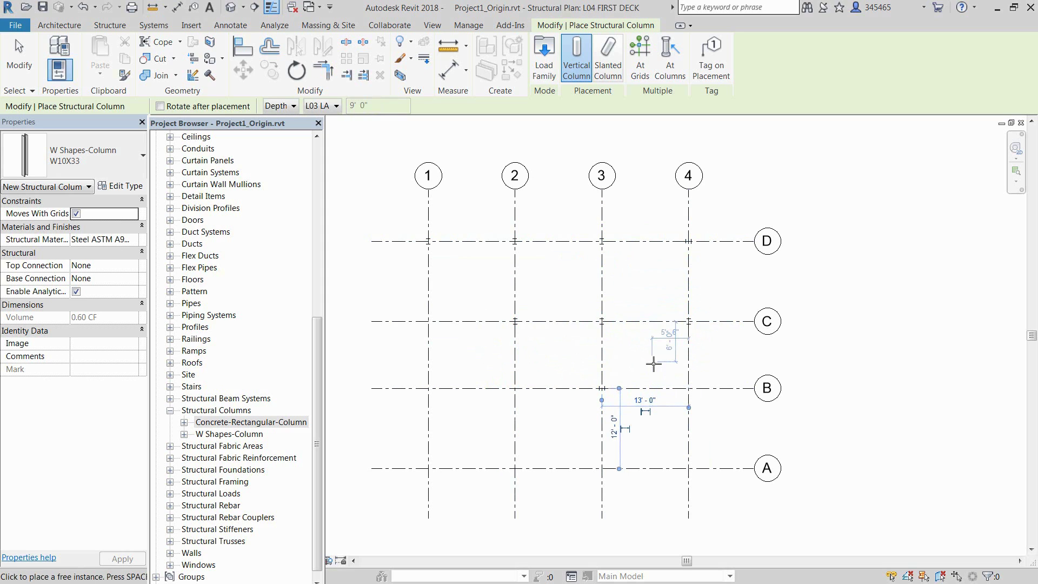
key(Escape)
scroll(653, 364, up, 3)
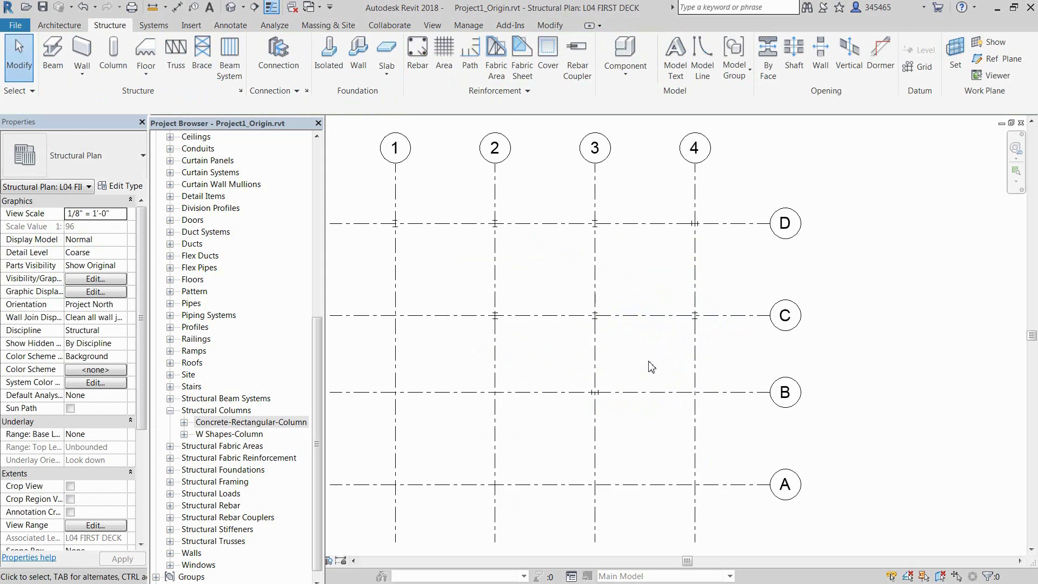
middle_drag(653, 365, 745, 402)
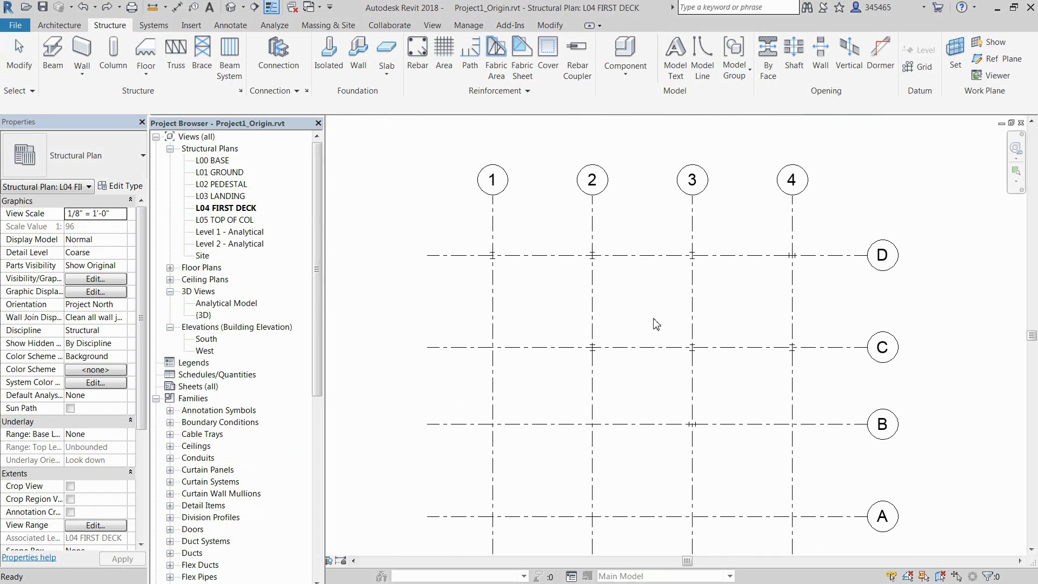
Turn off the thin lines display and open the {3D} view with the placed columns in sight.
click(271, 8)
double_click(204, 315)
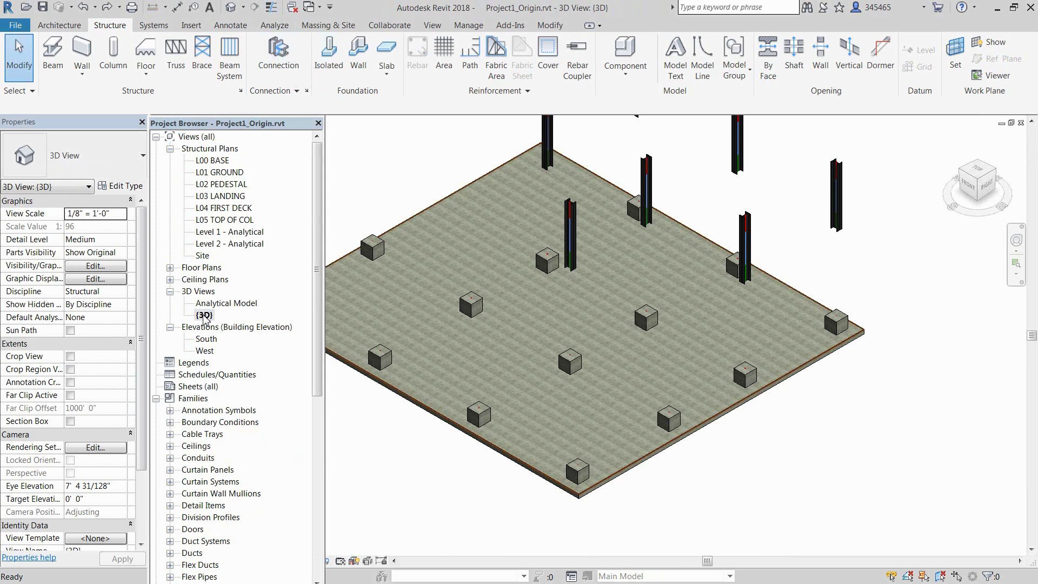
middle_drag(564, 324, 762, 492)
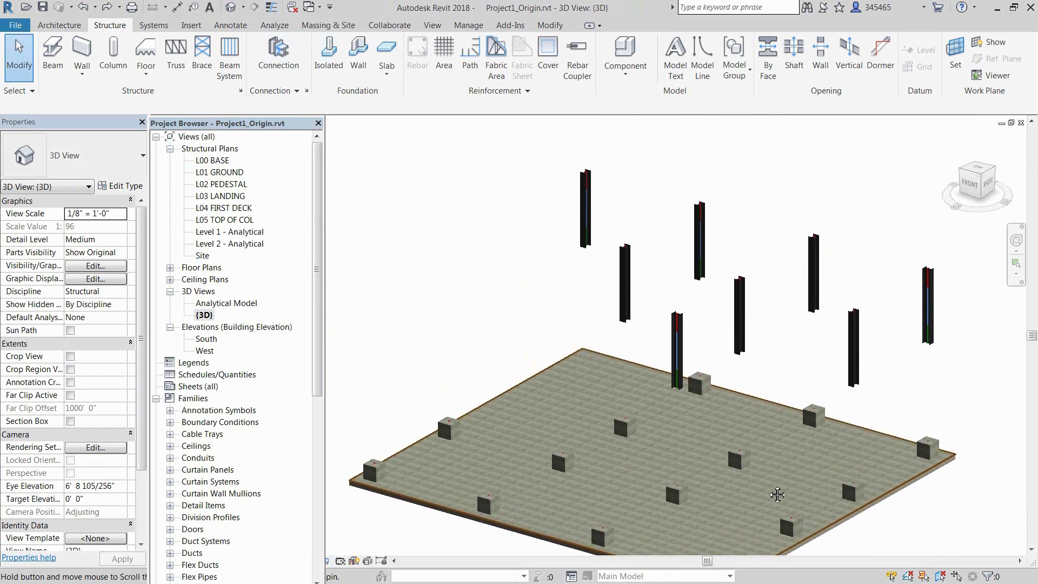
Select all instances of the W10X33 column and set their base level to L02 PEDESTAL.
click(590, 220)
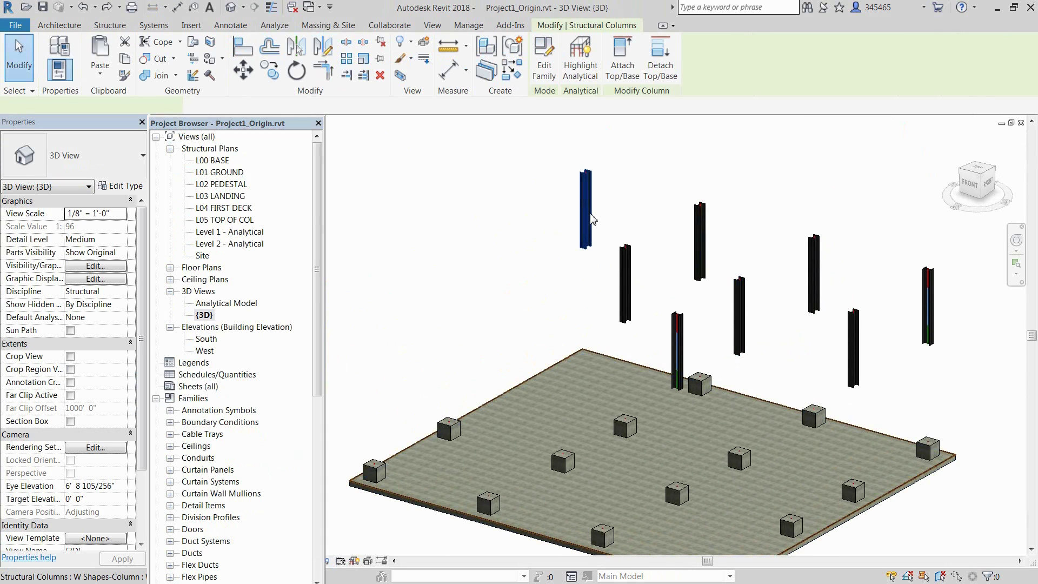
right_click(639, 216)
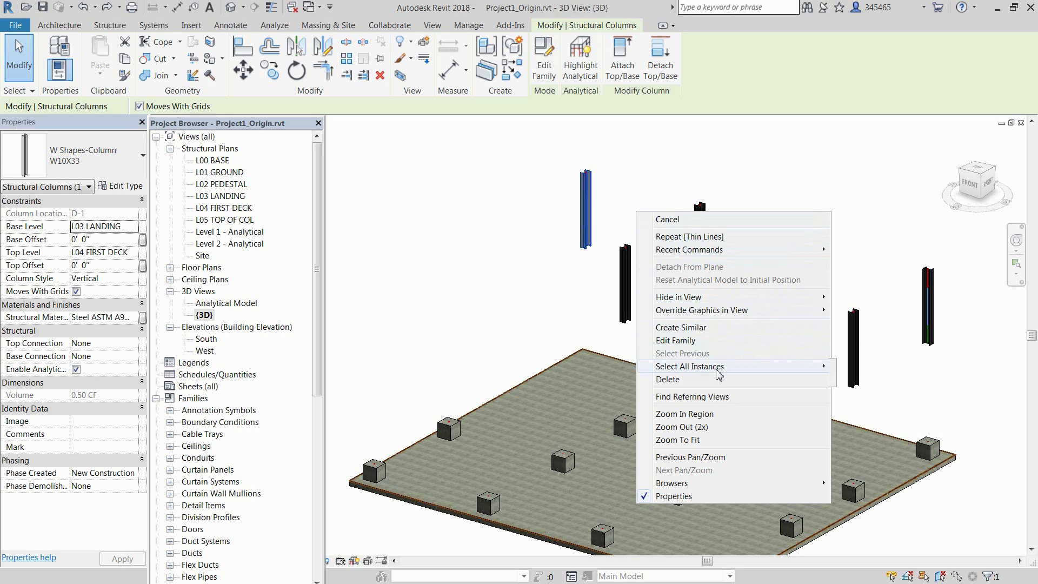
mouse_move(719, 373)
click(871, 367)
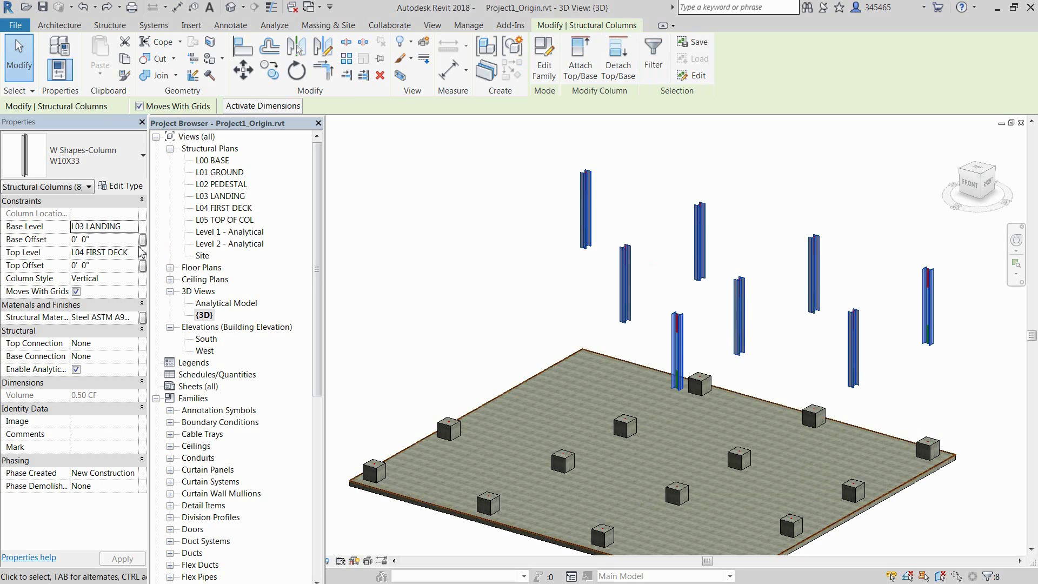
click(129, 230)
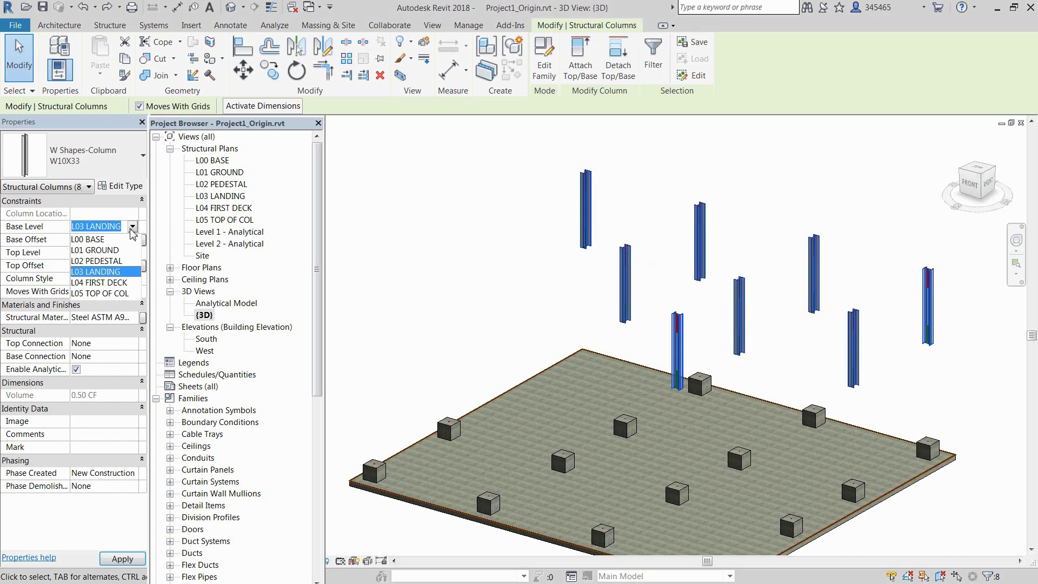
click(120, 260)
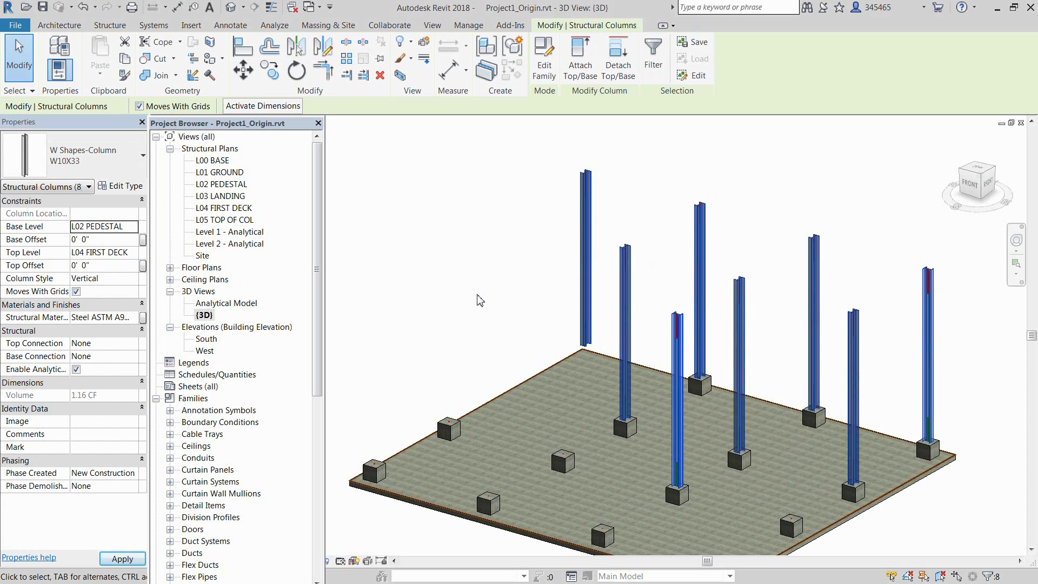
key(Escape)
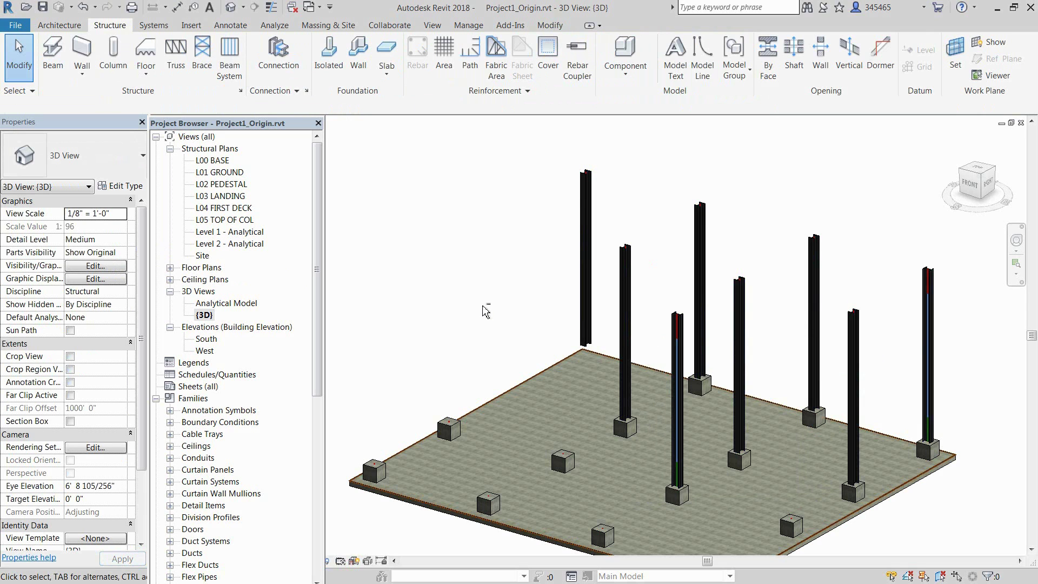
Return to the L04 FIRST DECK structural plan and delete all the individually placed W10X33 columns.
shift+middle_drag(486, 313, 480, 302)
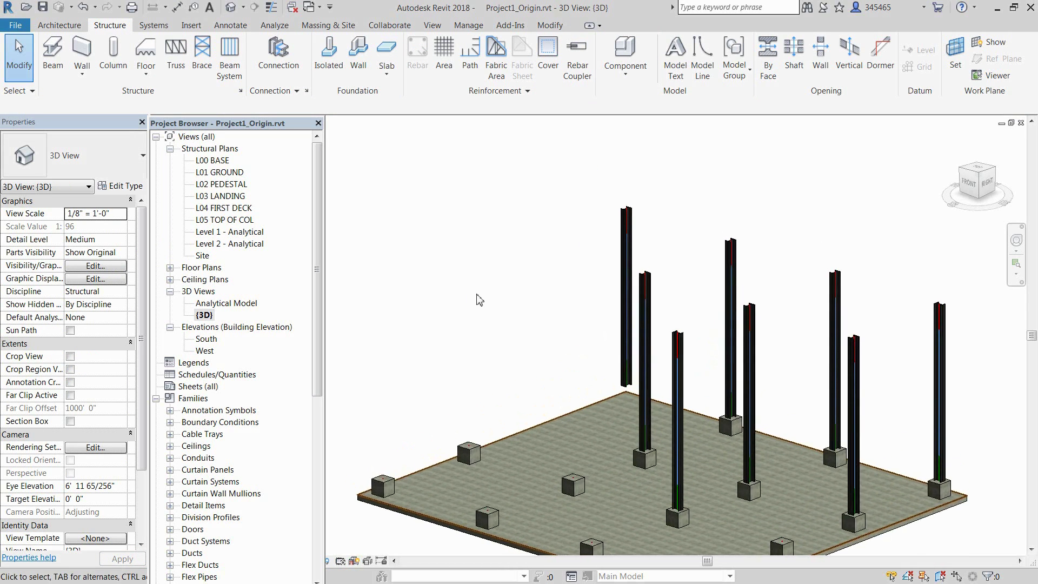
middle_drag(607, 340, 620, 271)
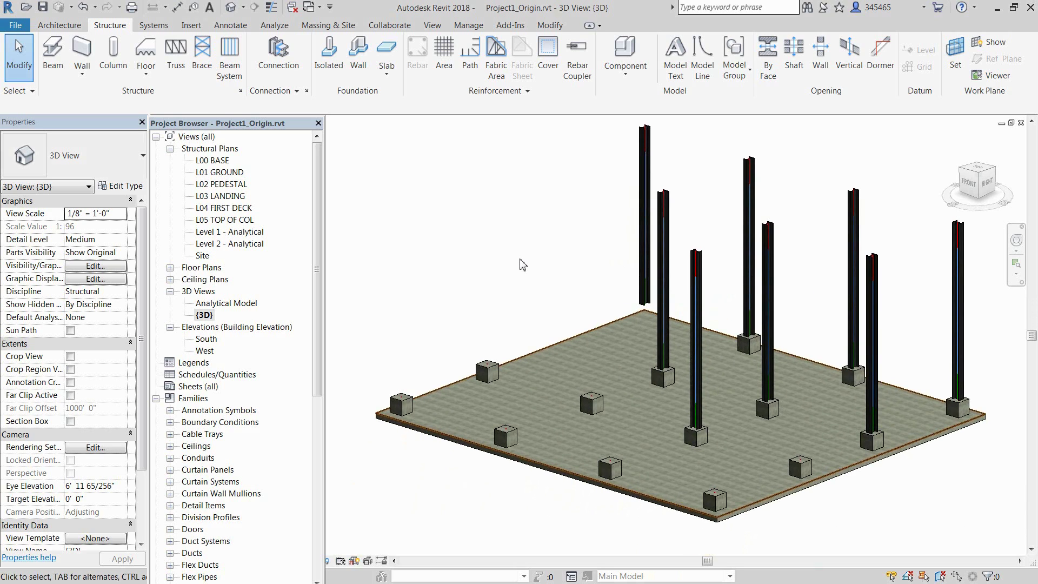
double_click(233, 209)
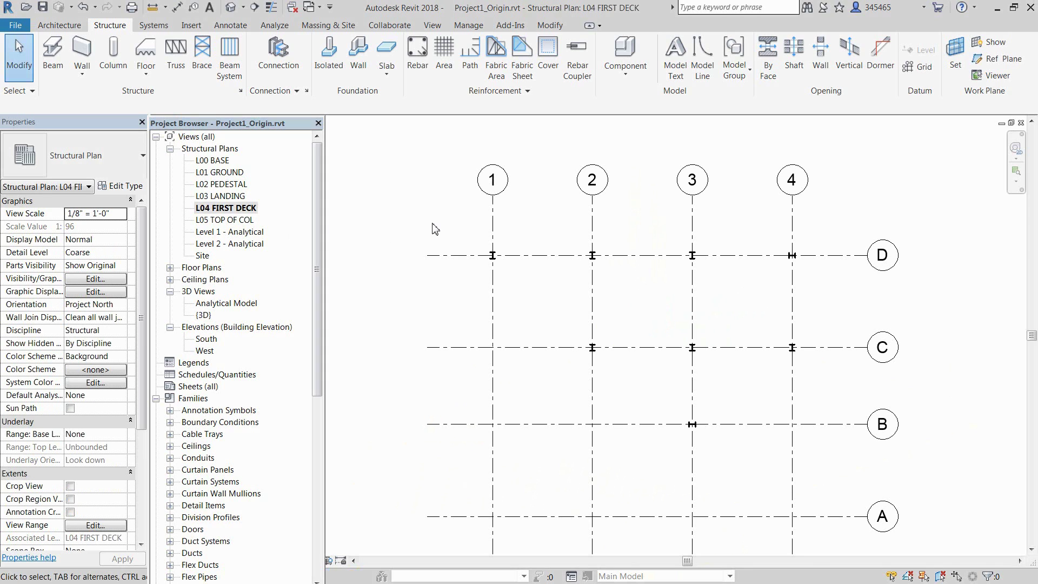
drag(432, 225, 840, 448)
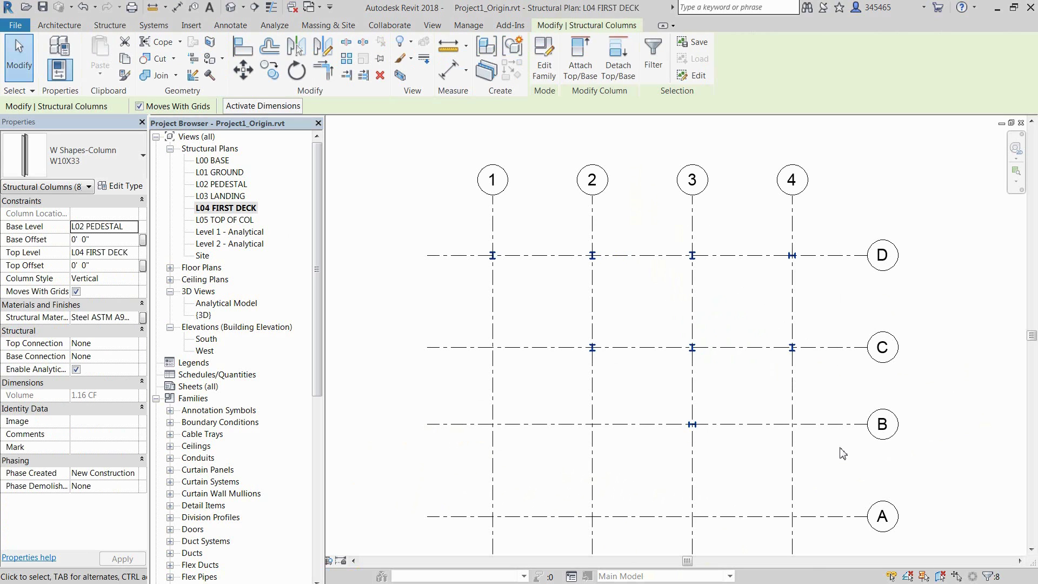
key(Delete)
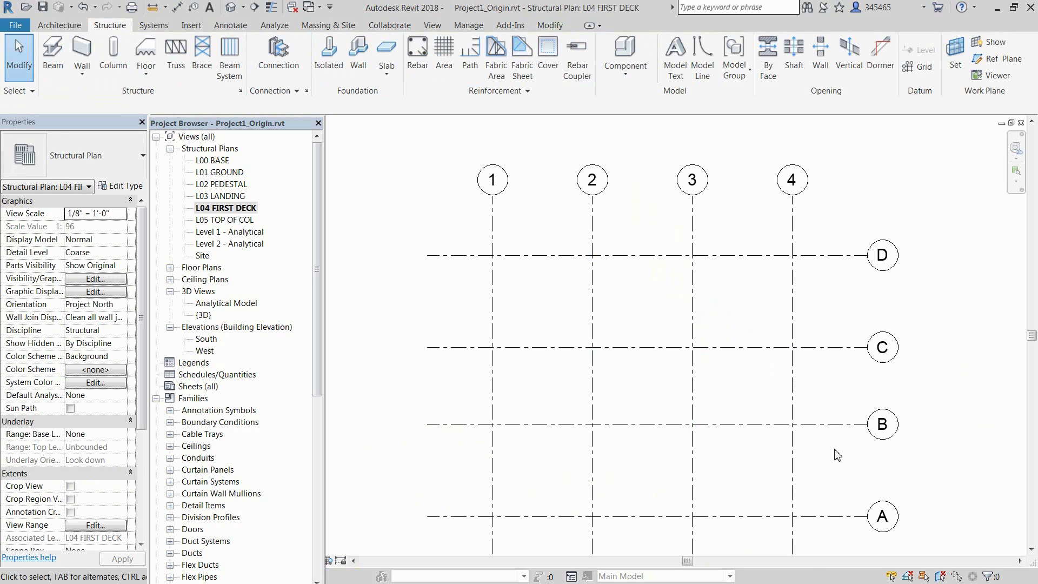
Place W10X33 structural columns at every intersection of grids 1–4 and A–D using the At Grids option.
middle_drag(830, 456, 822, 433)
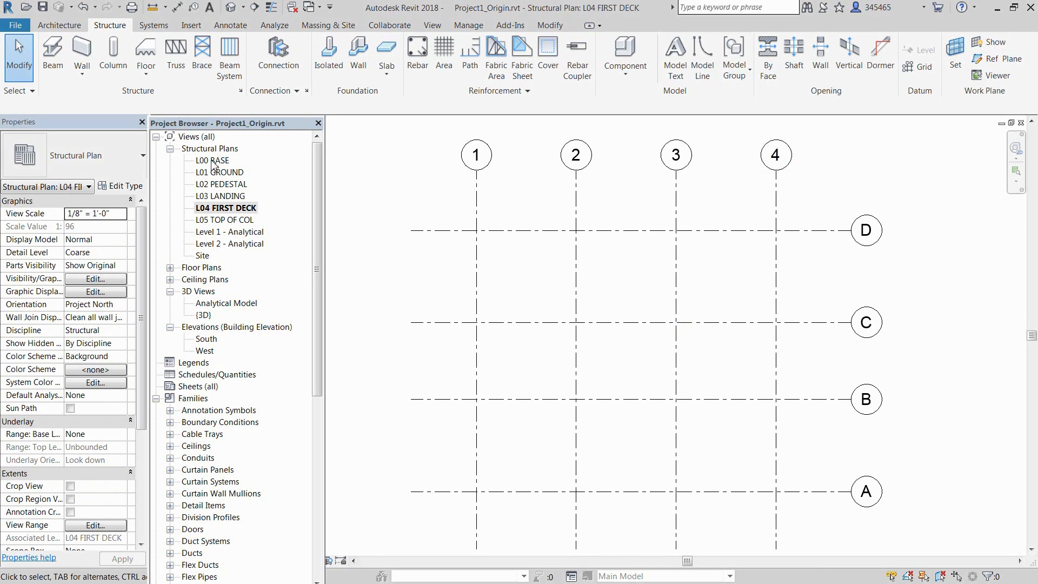
click(113, 54)
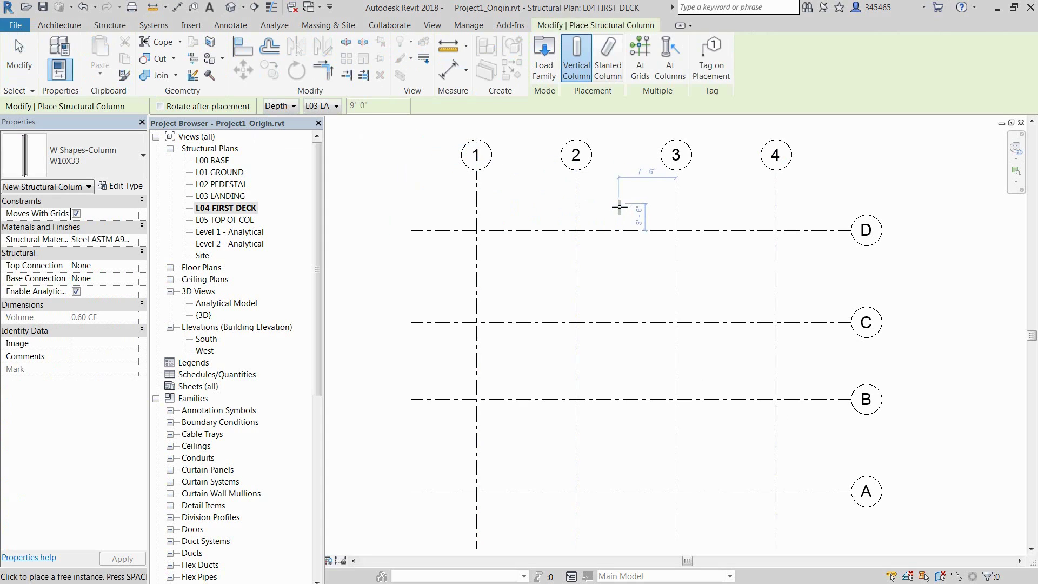
click(639, 70)
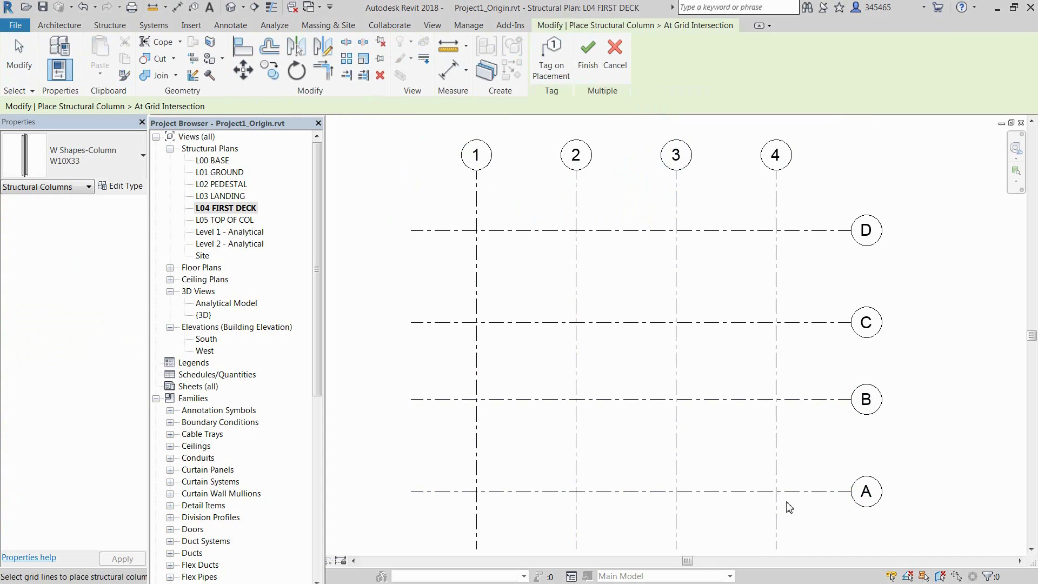
drag(789, 507, 452, 221)
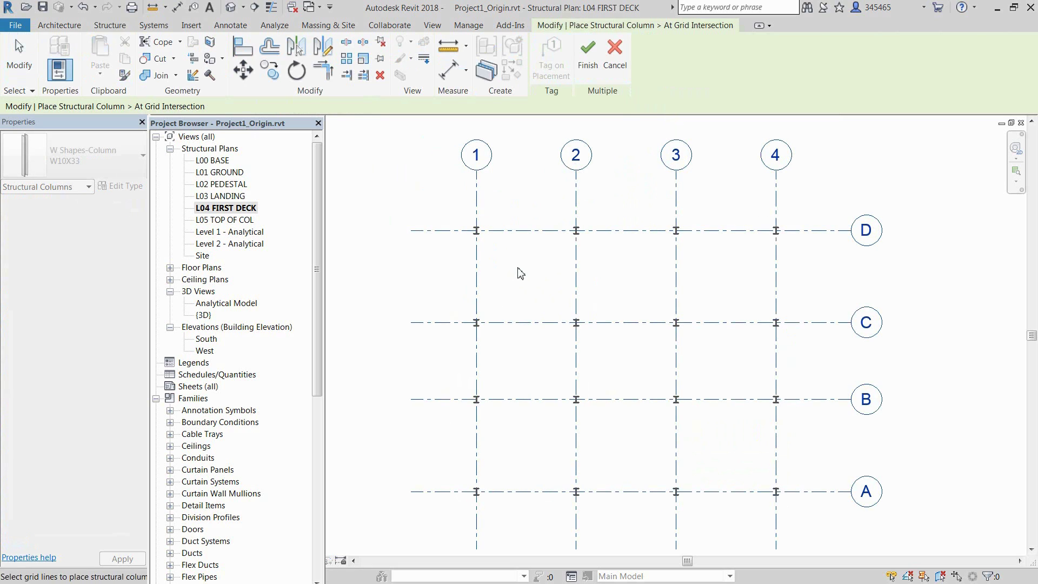
click(591, 67)
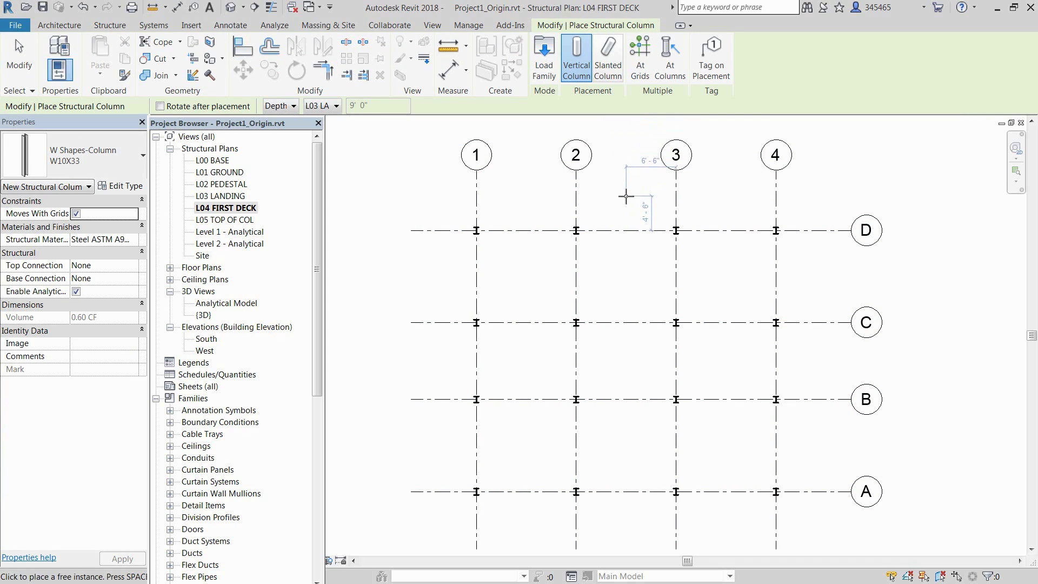
key(Escape)
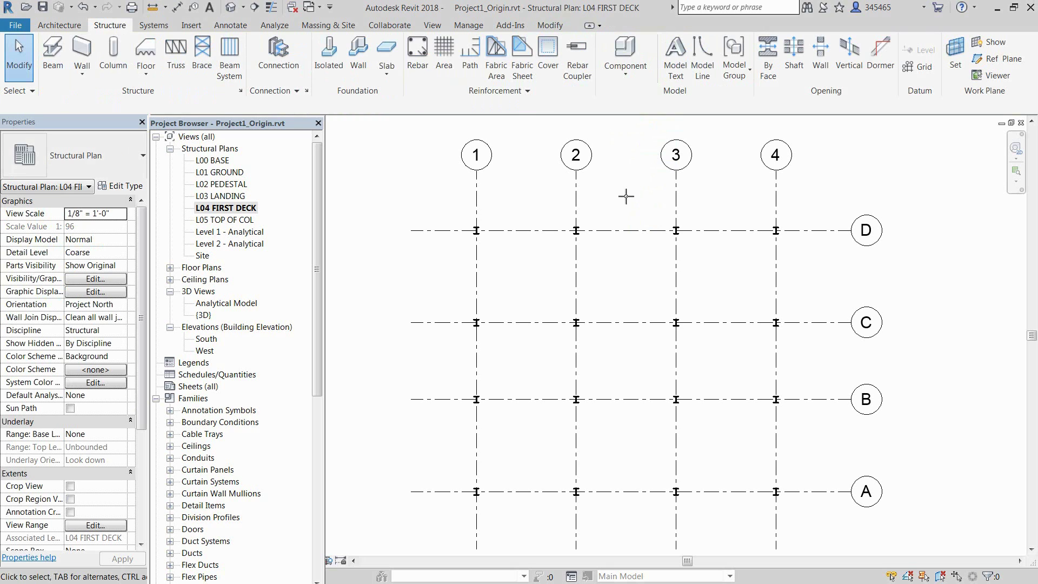
Select all instances of the newly placed W10X33 columns and apply L02 PEDESTAL as their base level.
click(477, 231)
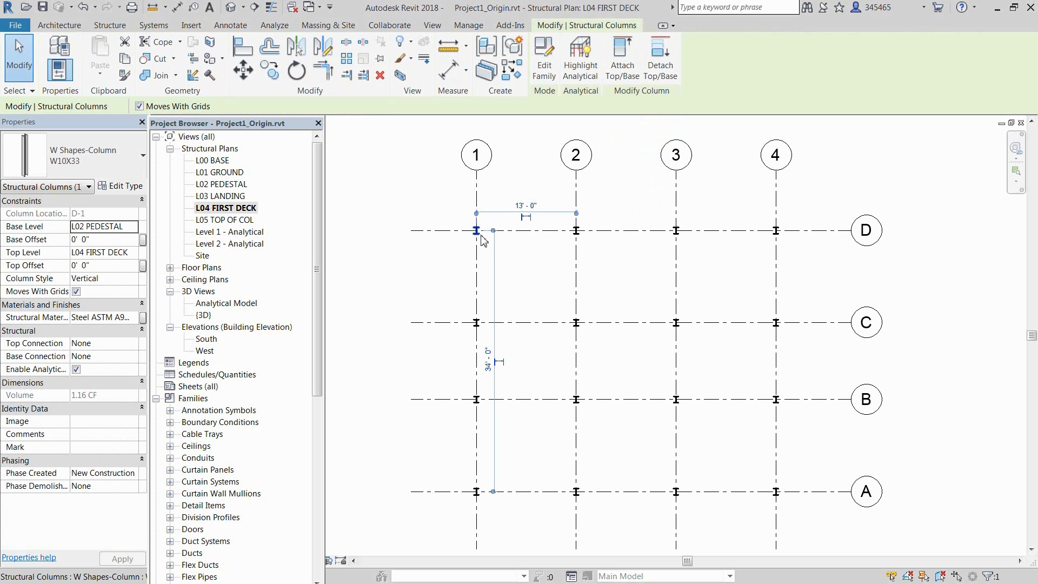
right_click(510, 257)
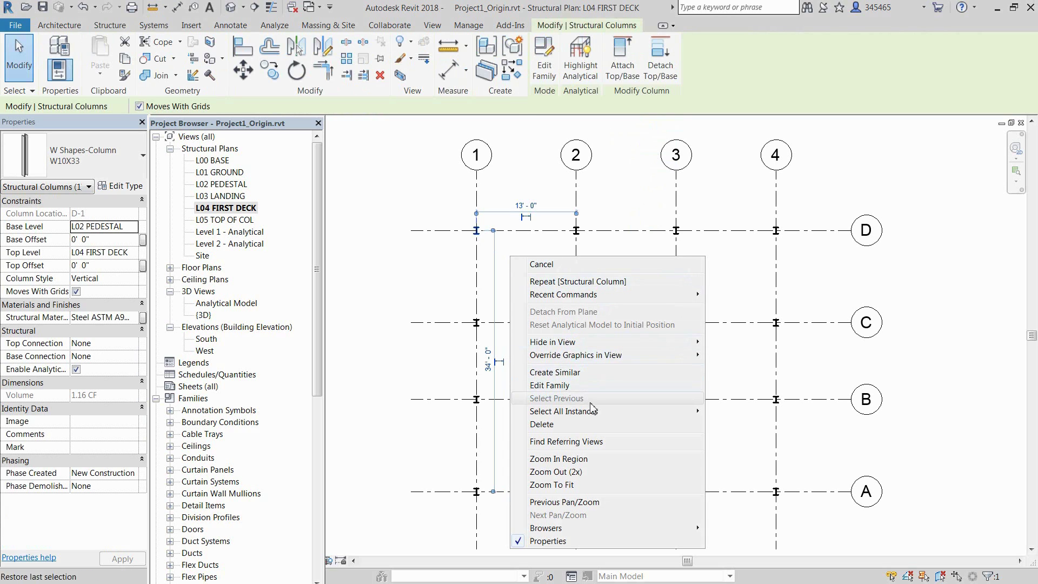
mouse_move(591, 411)
click(727, 411)
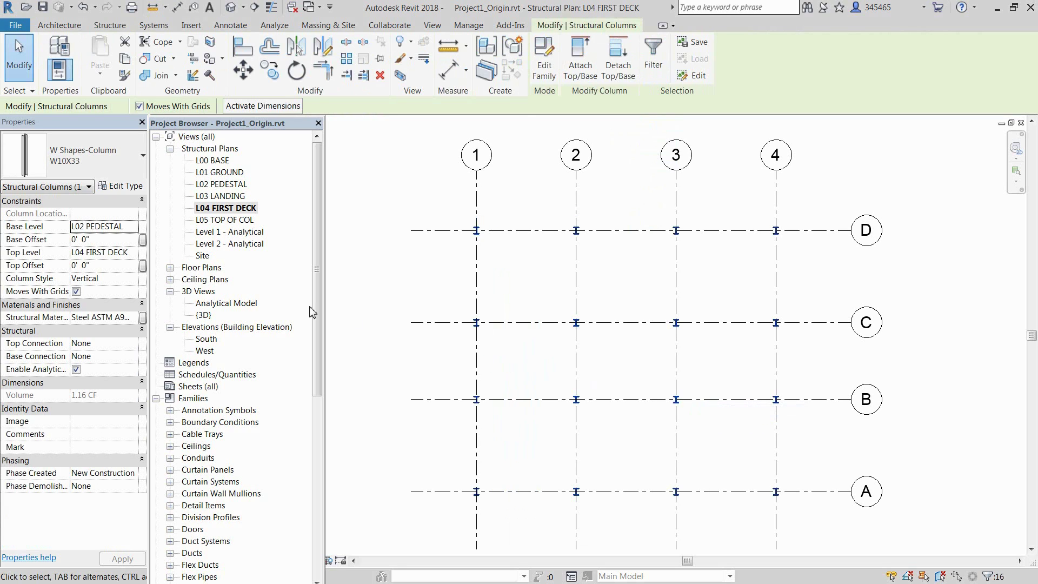
click(124, 227)
click(132, 227)
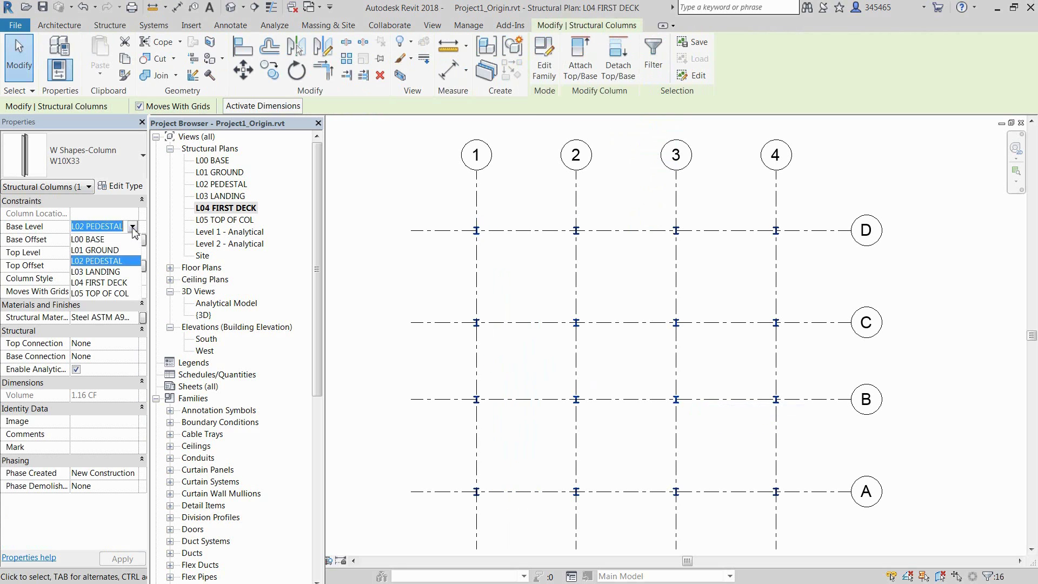
click(115, 261)
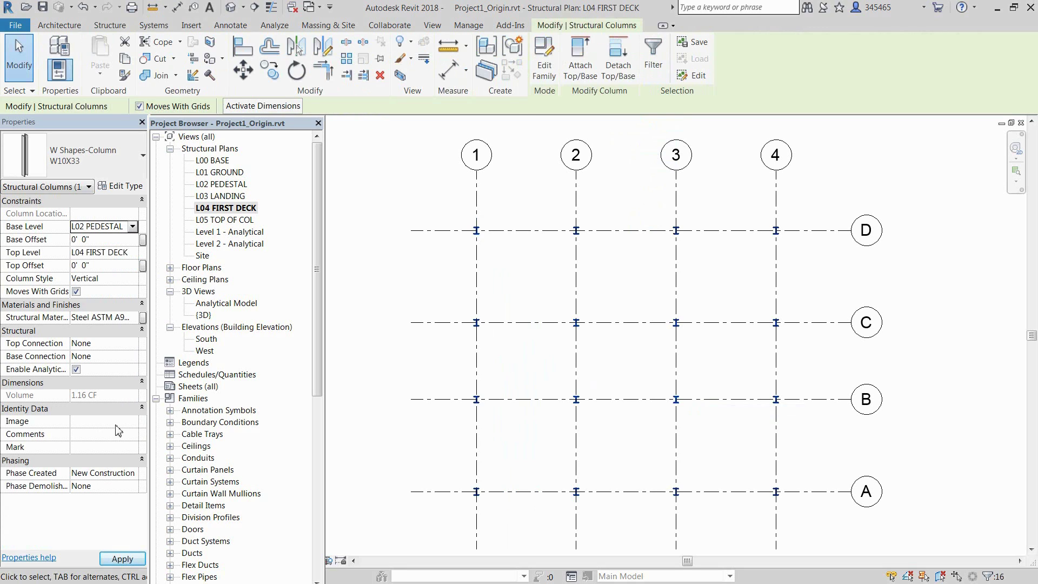
click(130, 558)
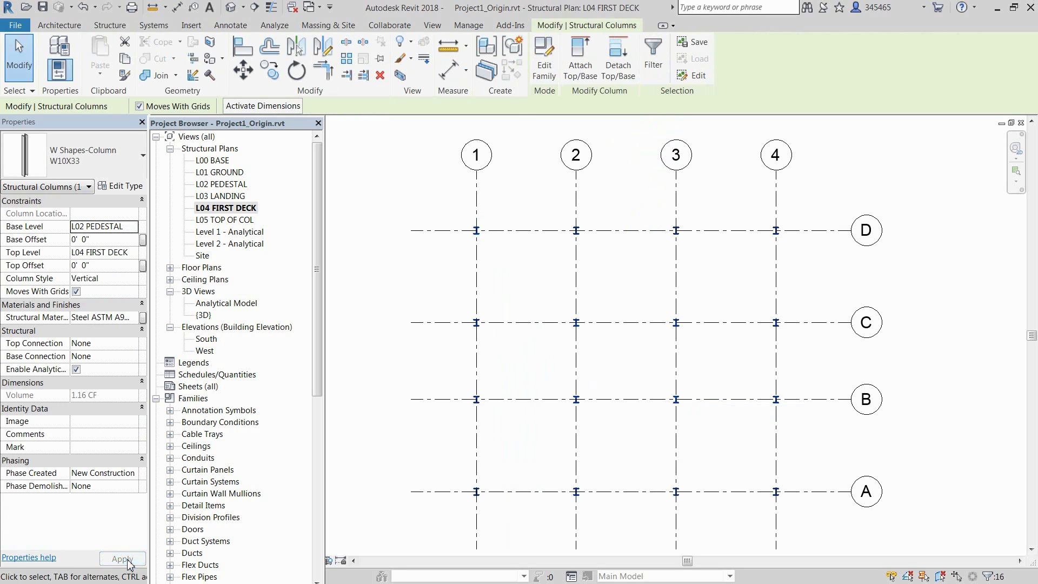
click(382, 377)
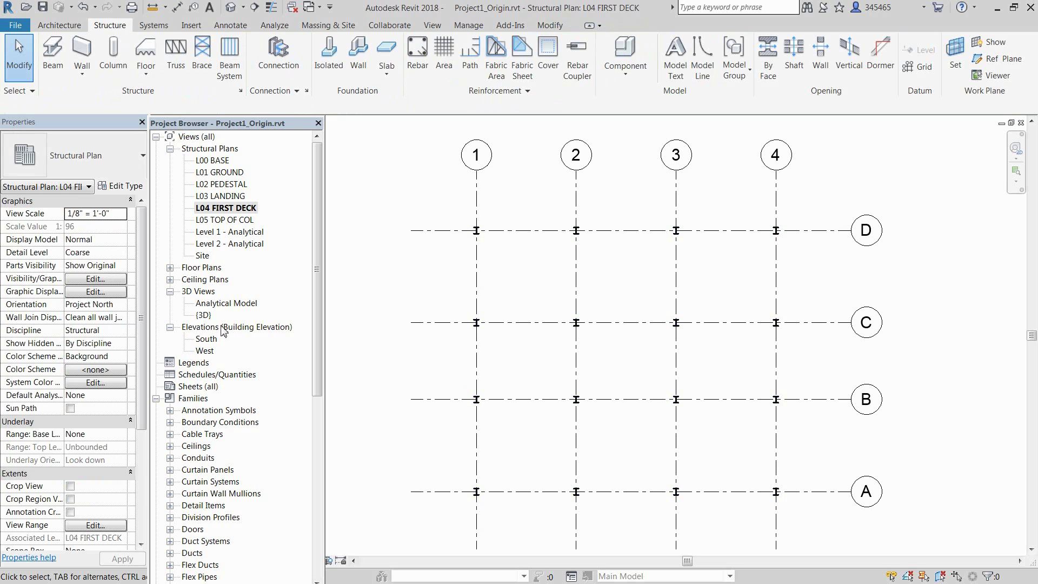
In the {3D} view, delete the slab-corner column that has no pedestal, at the intersection of grids D and 1.
double_click(204, 315)
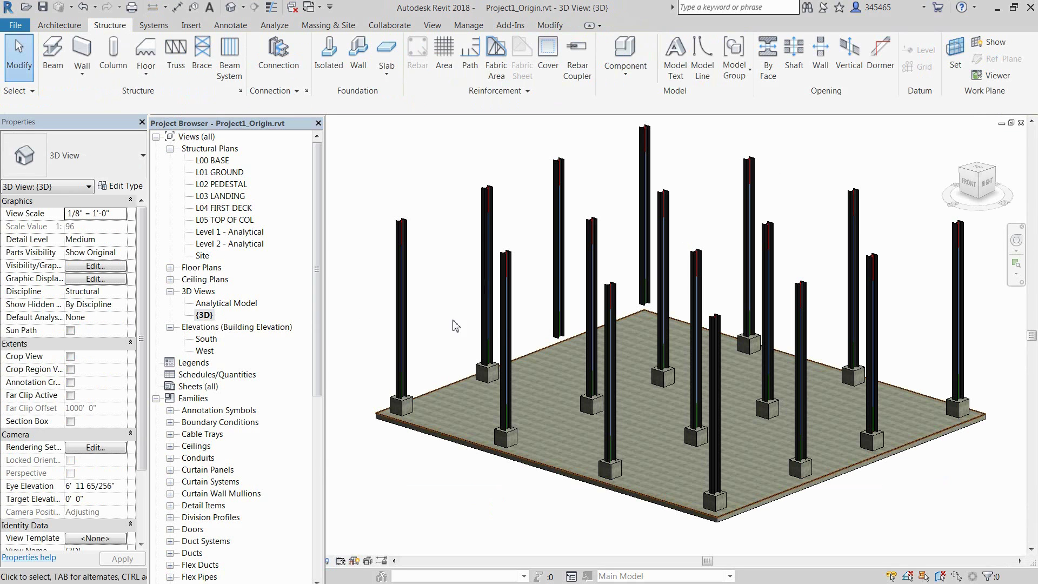
shift+middle_drag(649, 327, 749, 312)
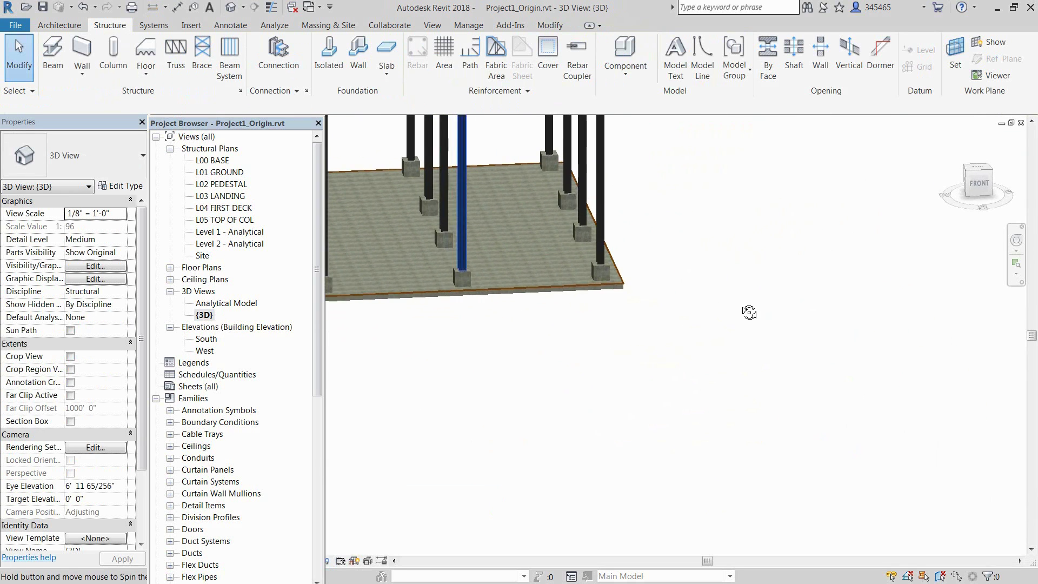
middle_drag(656, 307, 938, 444)
scroll(732, 359, down, 1)
shift+middle_drag(703, 361, 989, 432)
click(703, 340)
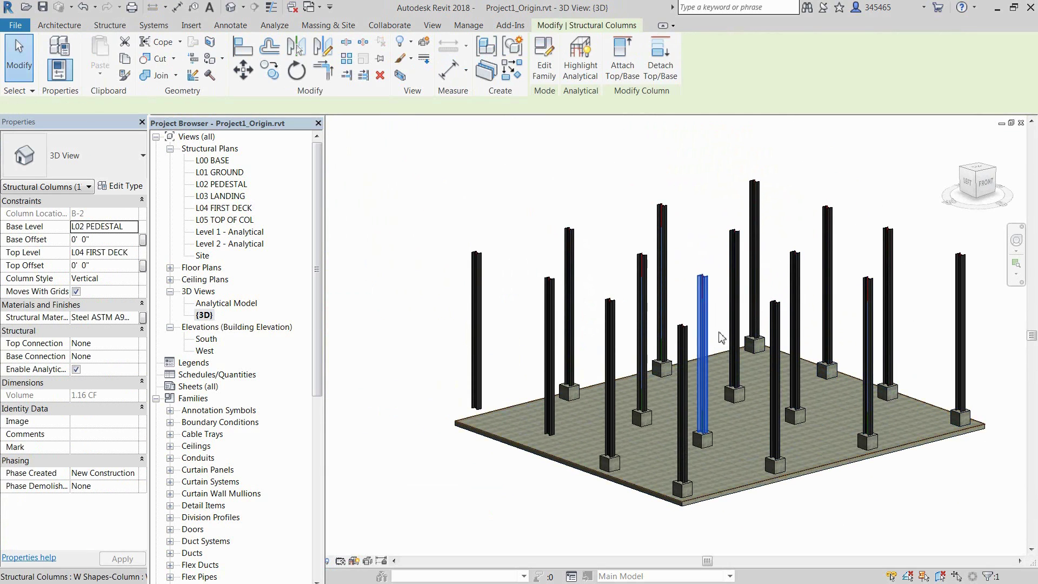
shift+middle_drag(720, 338, 946, 372)
middle_drag(947, 451, 979, 442)
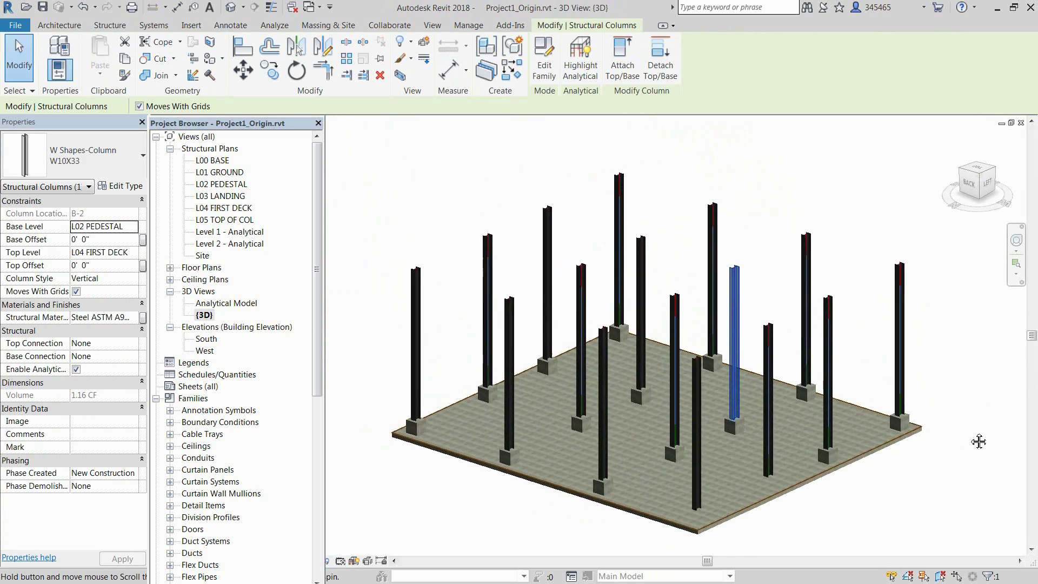
click(928, 487)
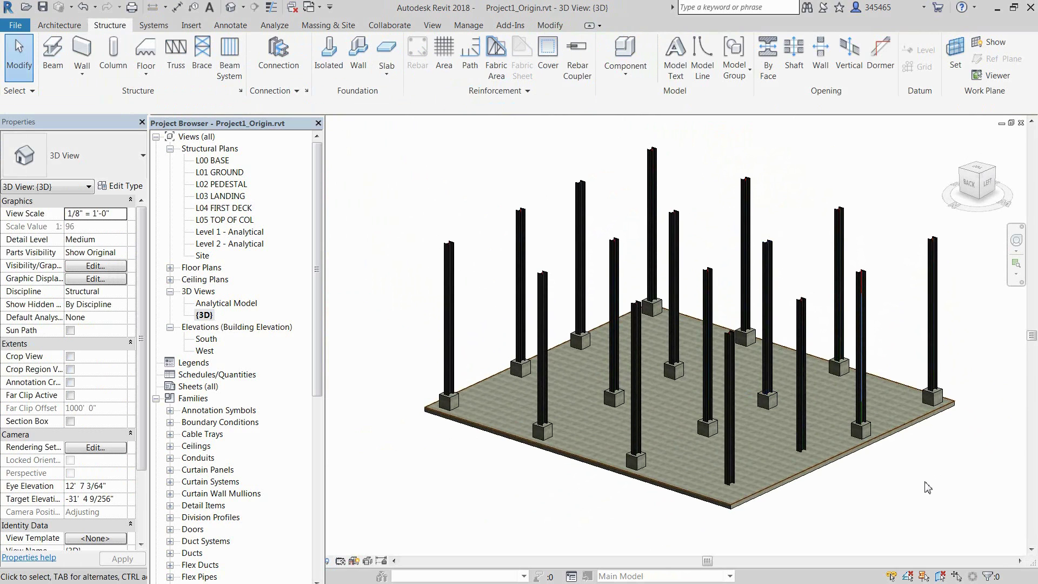
click(735, 439)
key(Delete)
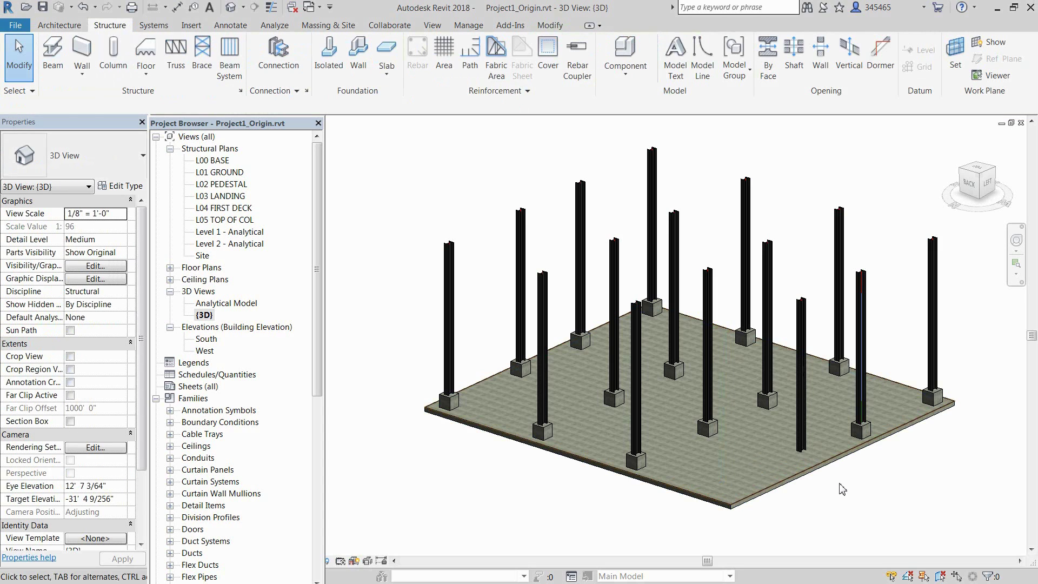